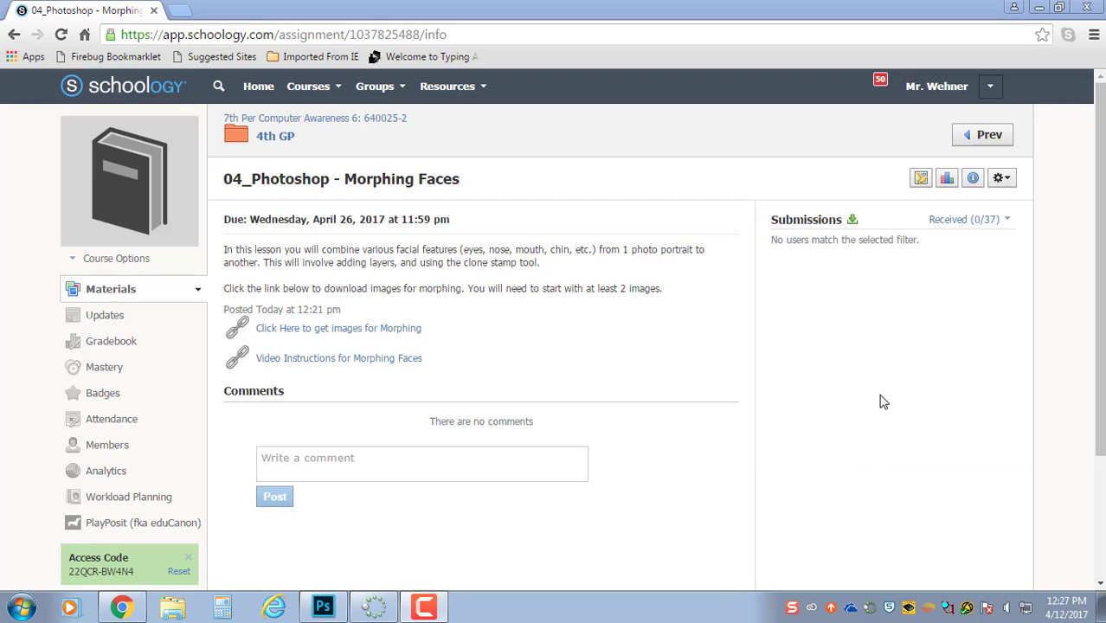
Open the Morph Images folder and save murphy.JPG to Downloads
click(363, 337)
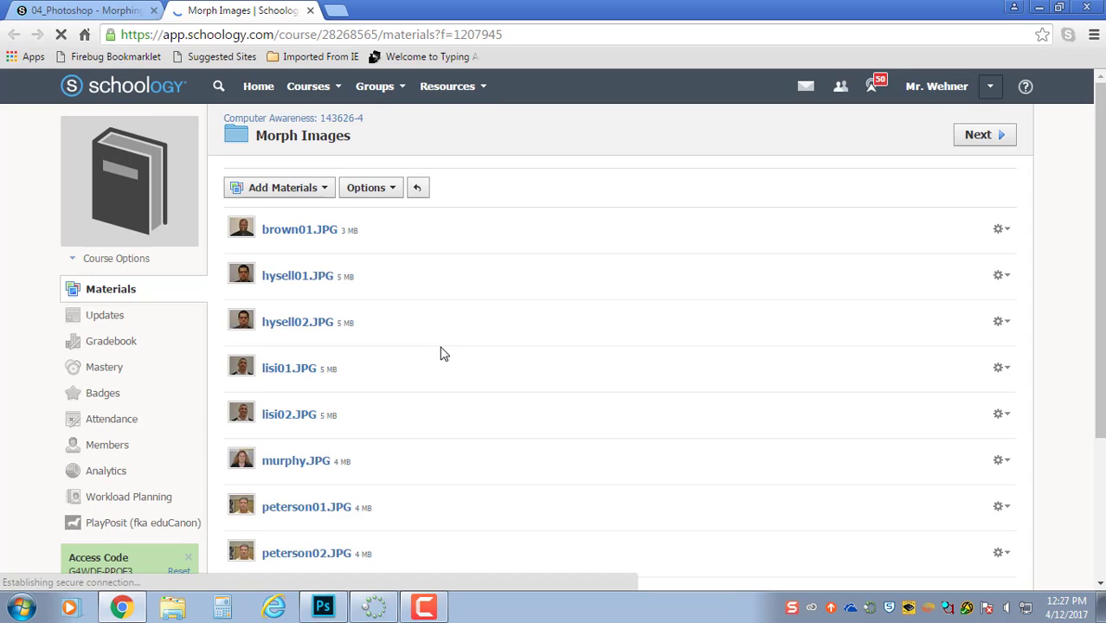
click(293, 461)
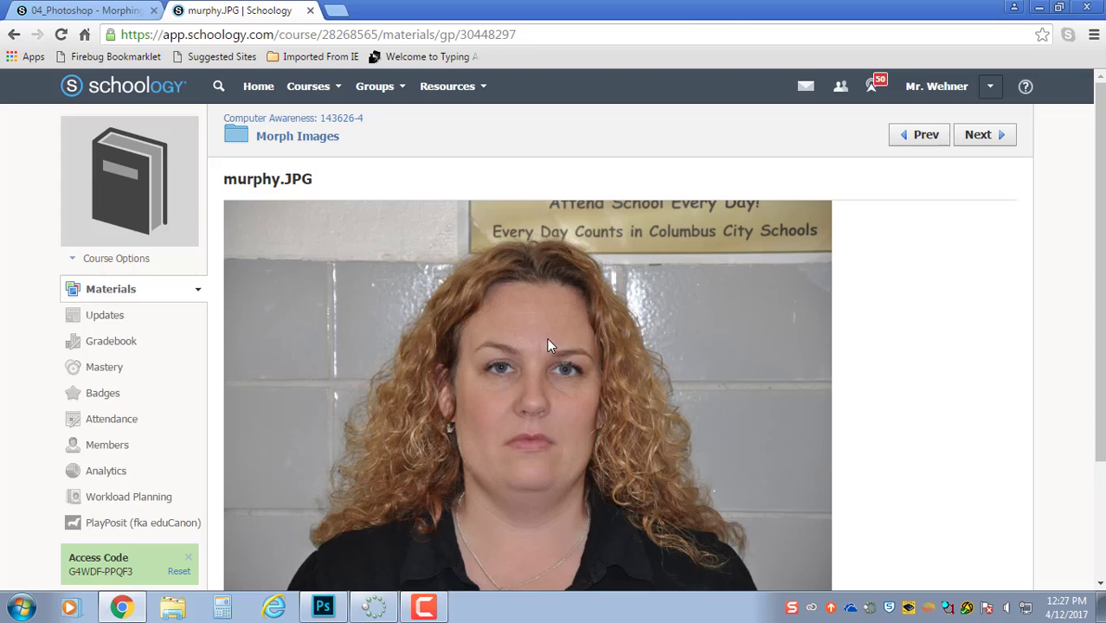
right_click(546, 337)
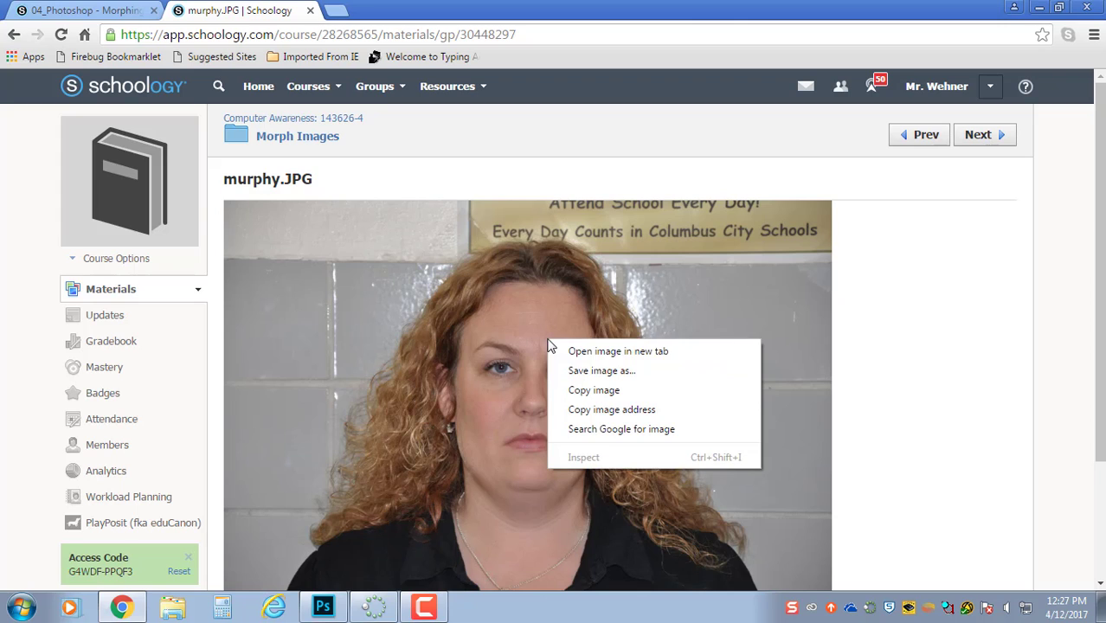
click(577, 372)
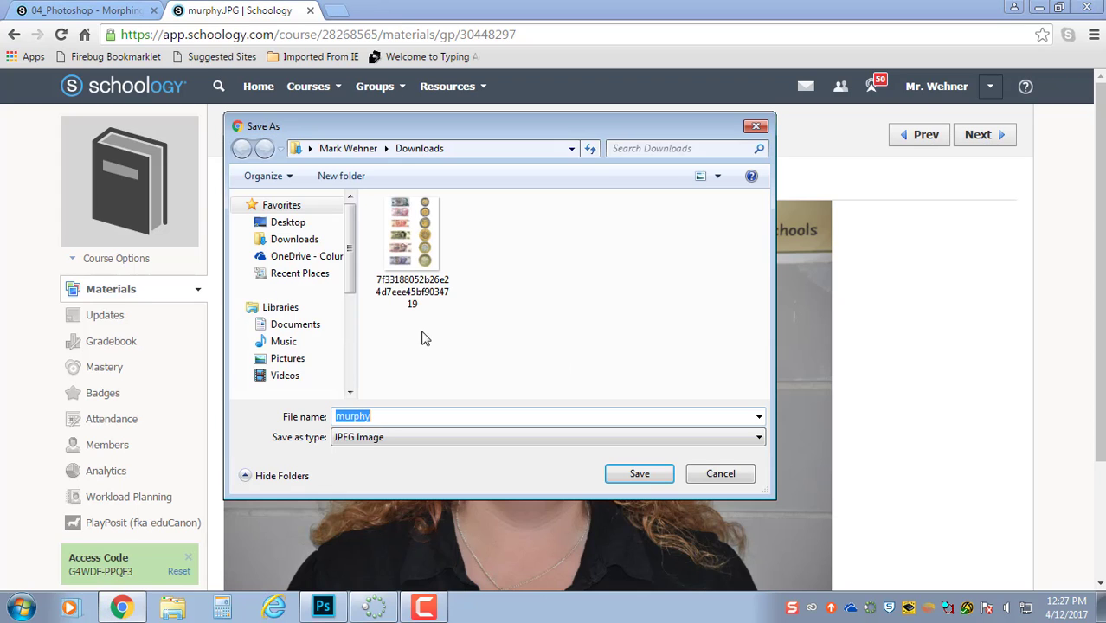
click(641, 470)
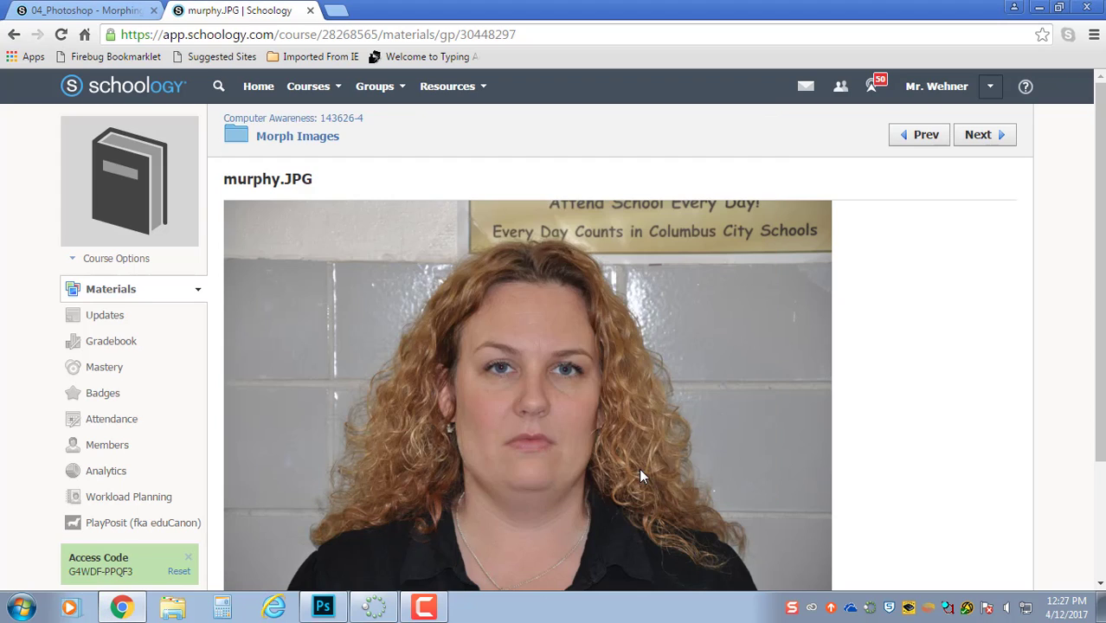
Advance to peterson02.JPG and save it to Downloads as well
click(995, 146)
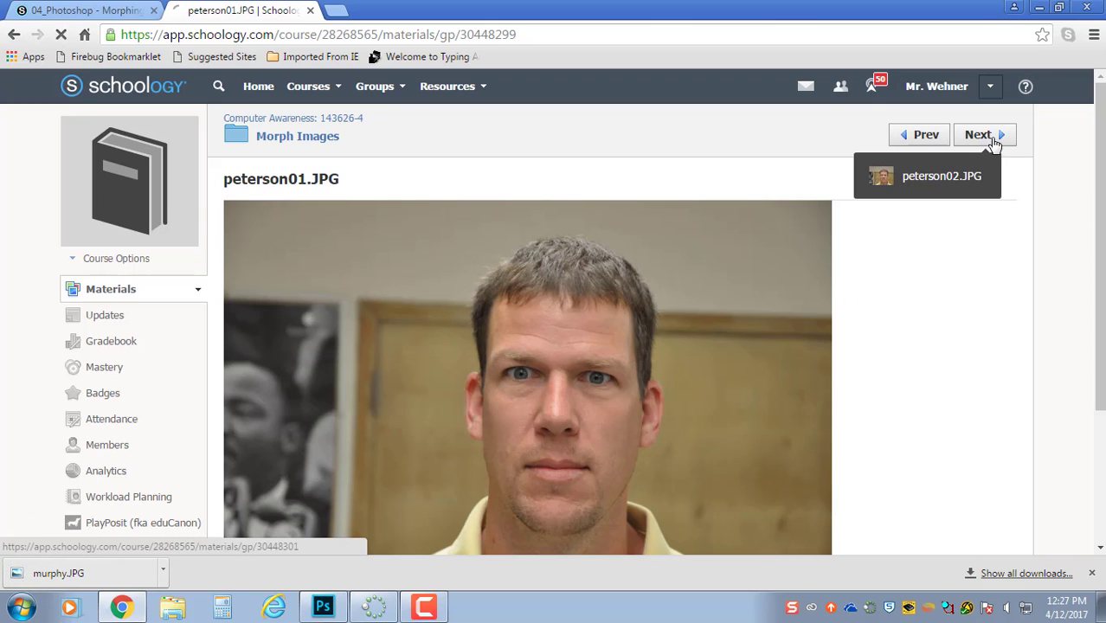
click(995, 145)
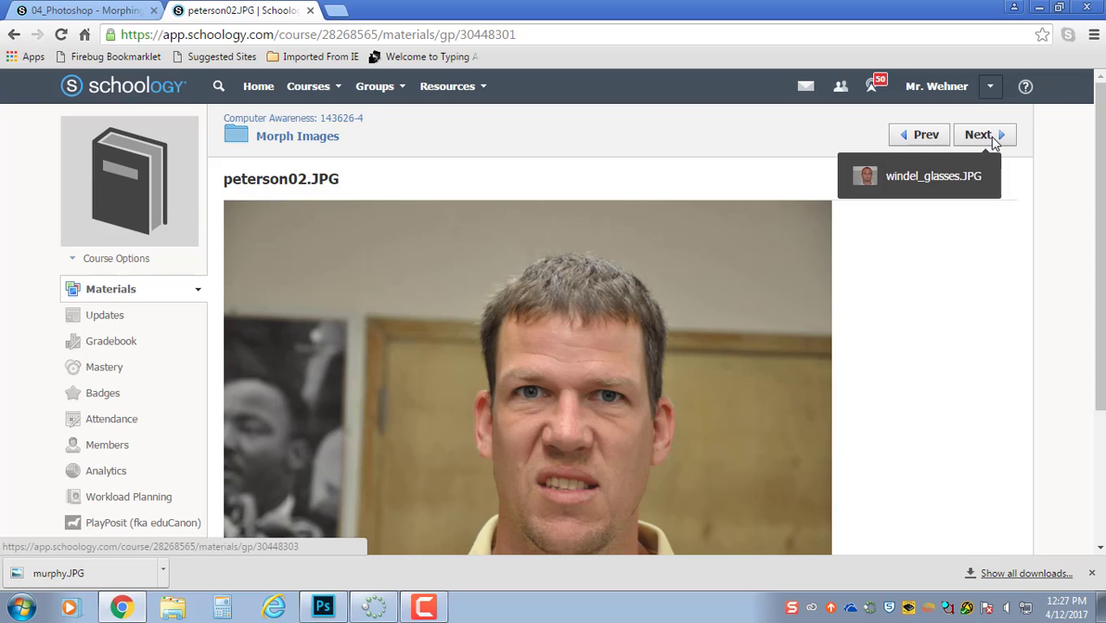
right_click(542, 317)
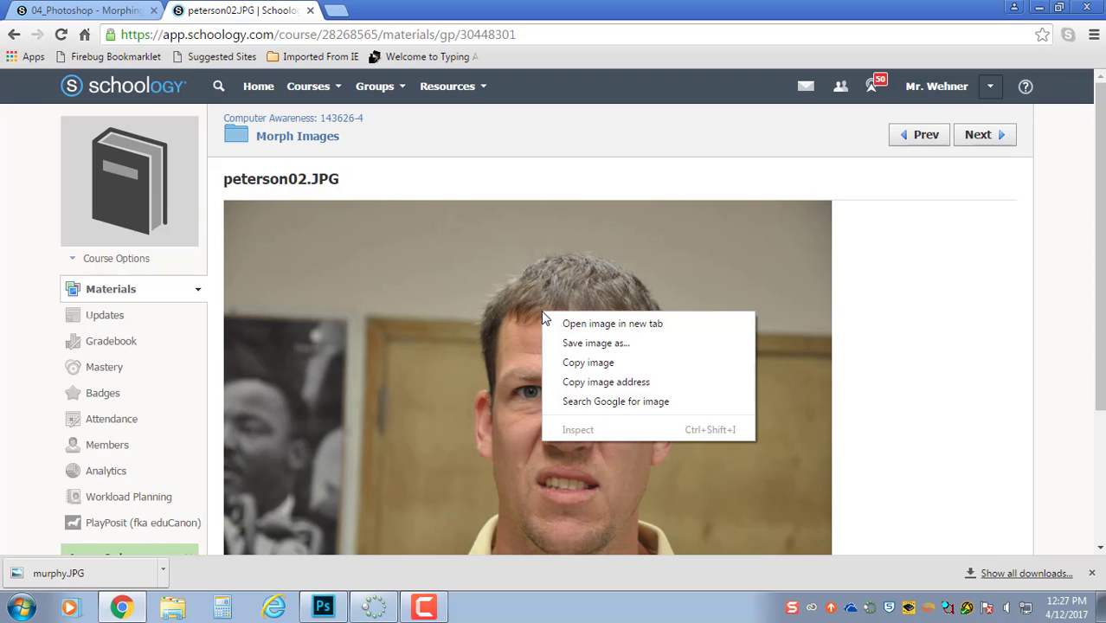
click(577, 343)
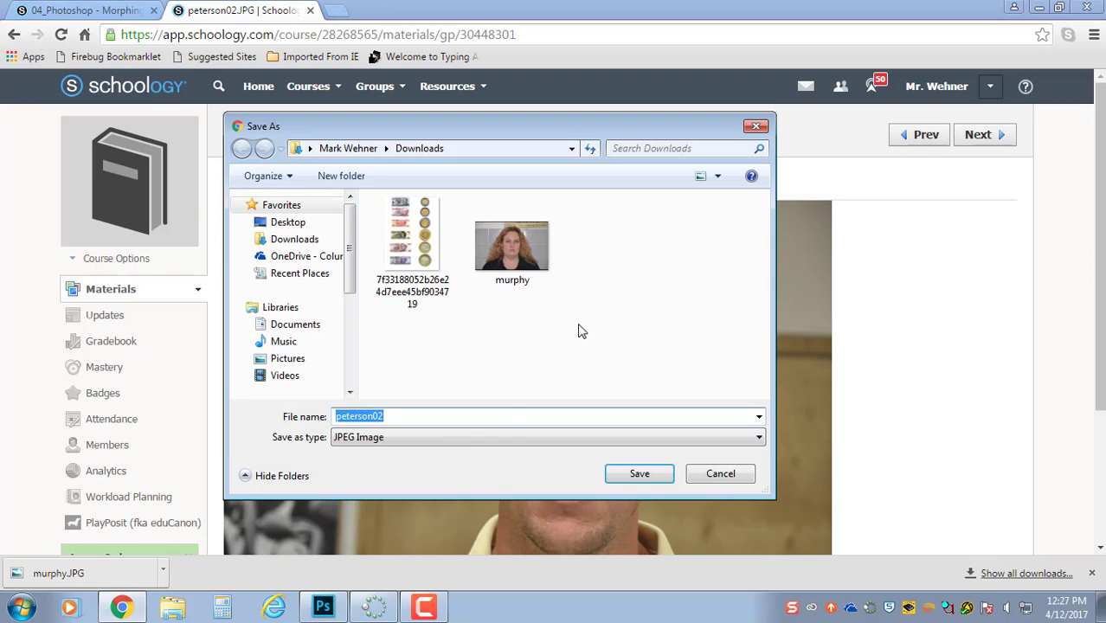
click(636, 473)
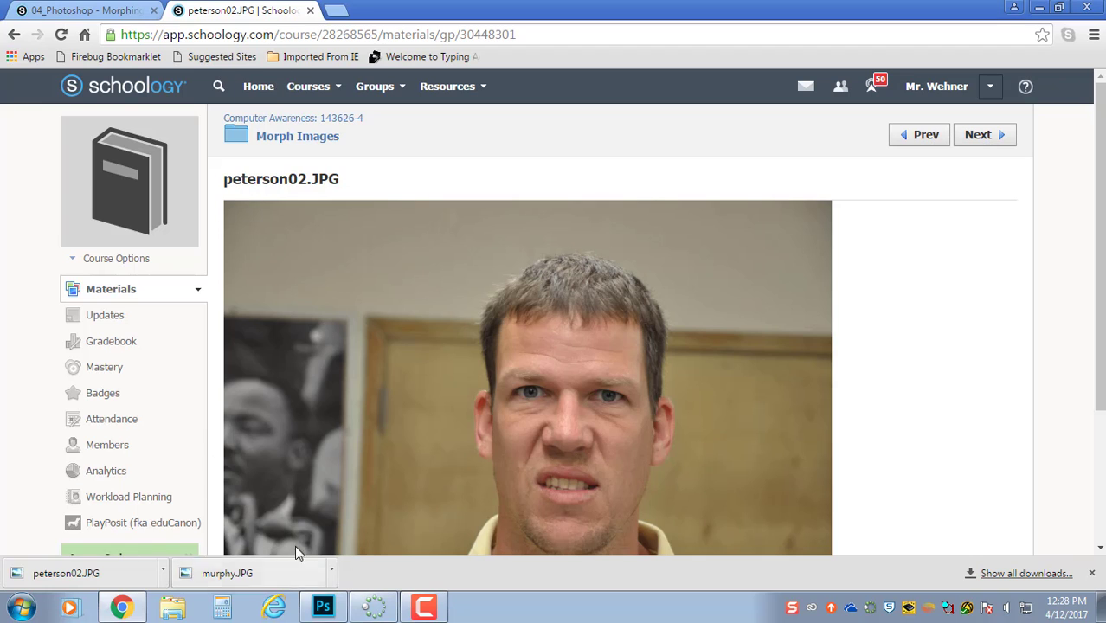
Open murphy.JPG and peterson02.JPG together in Photoshop and check both document tabs
click(322, 607)
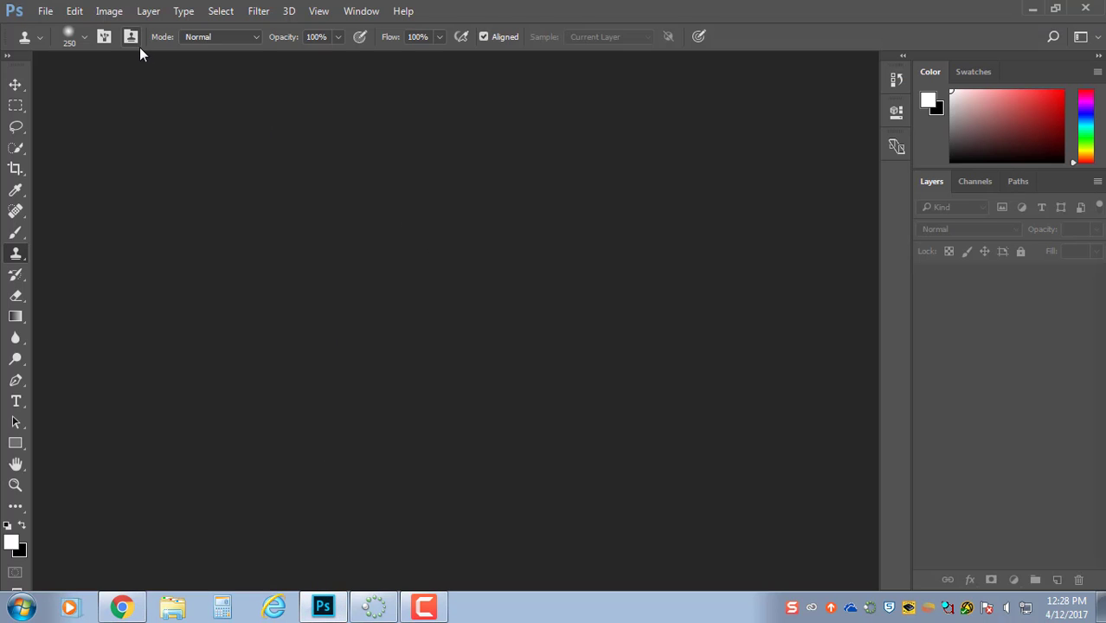
click(47, 12)
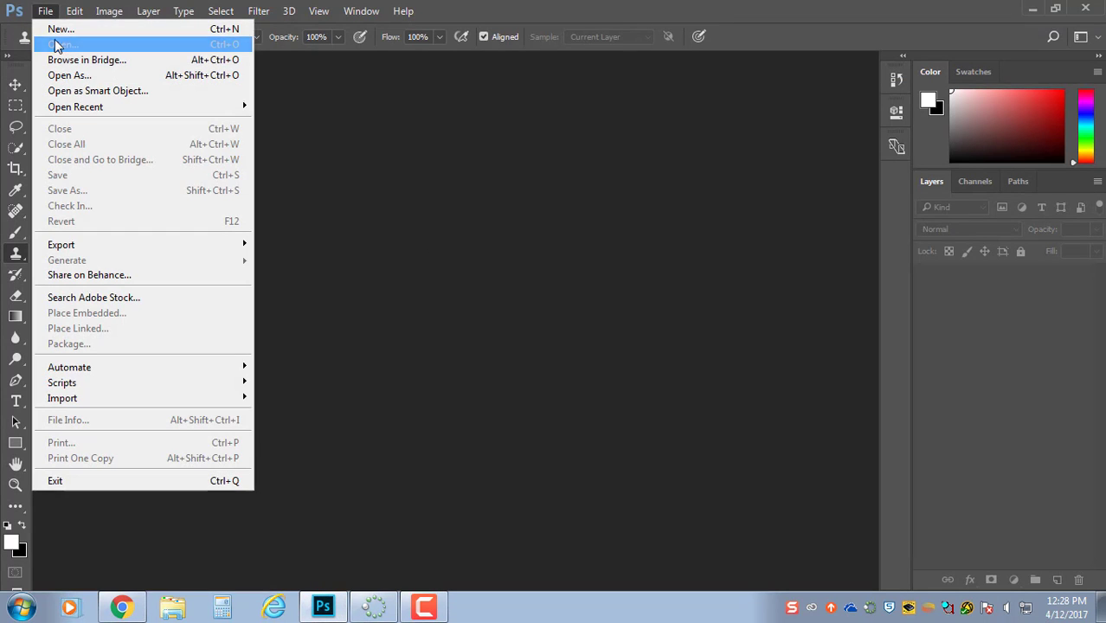
click(63, 44)
click(480, 146)
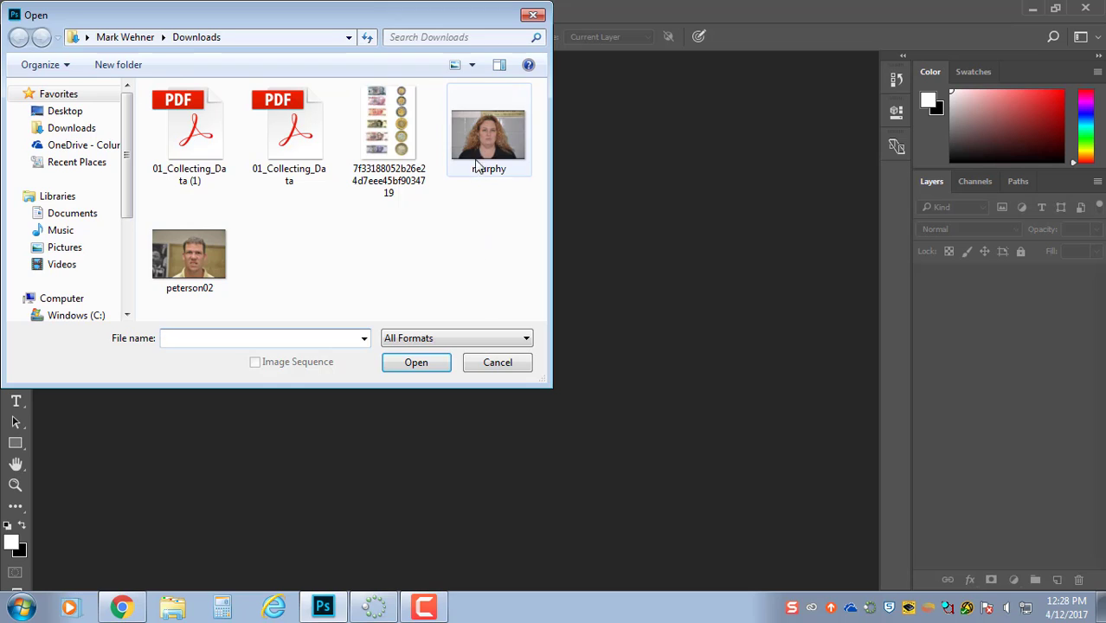
ctrl+click(186, 254)
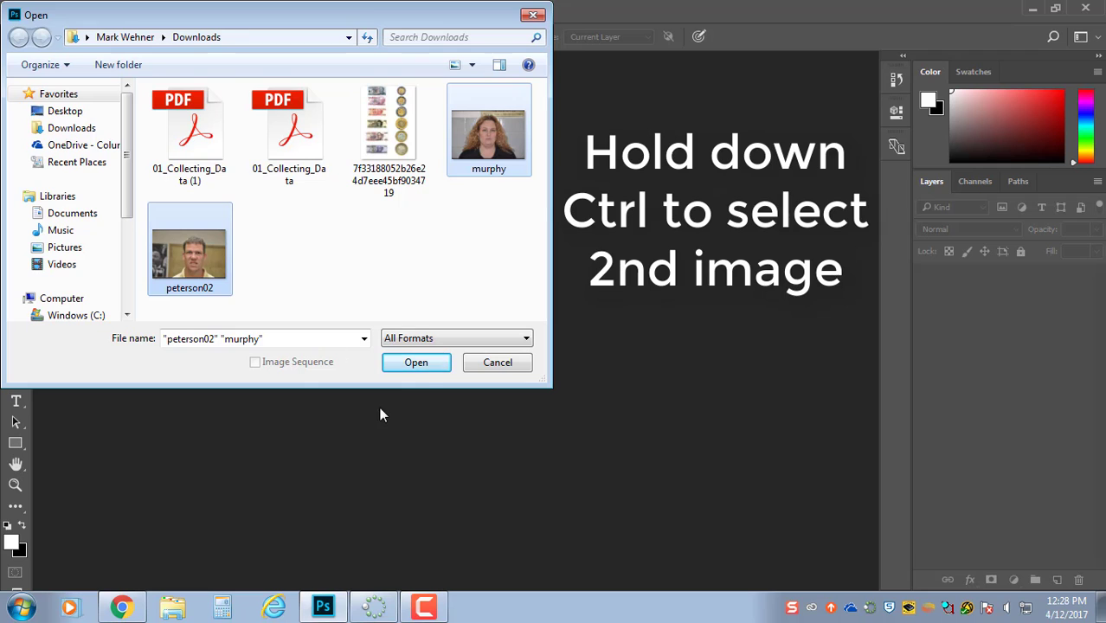
click(428, 366)
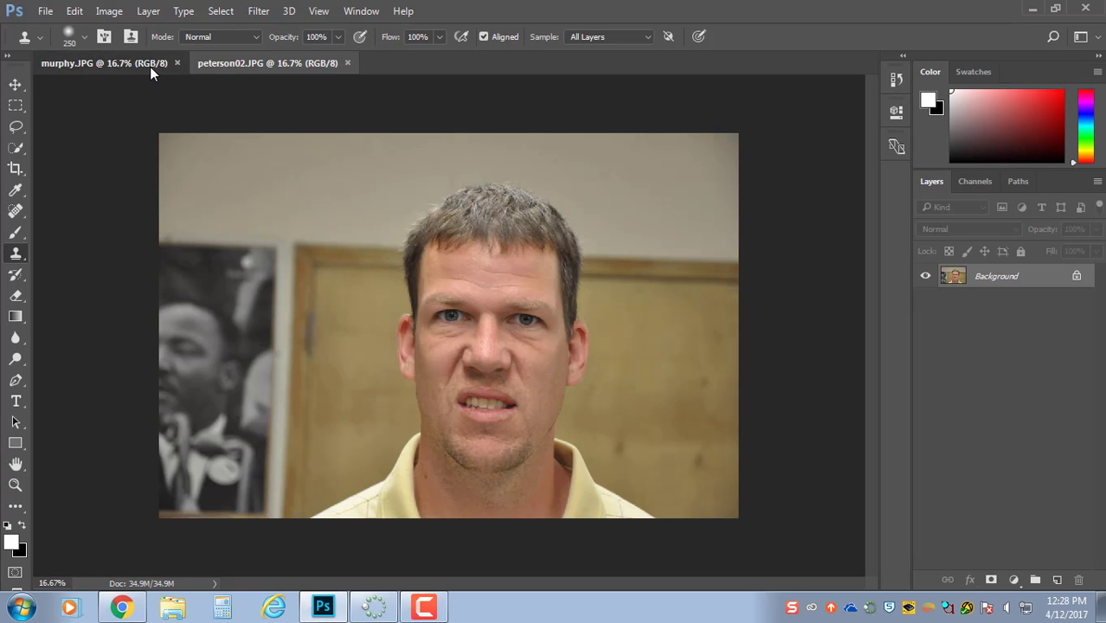
click(149, 67)
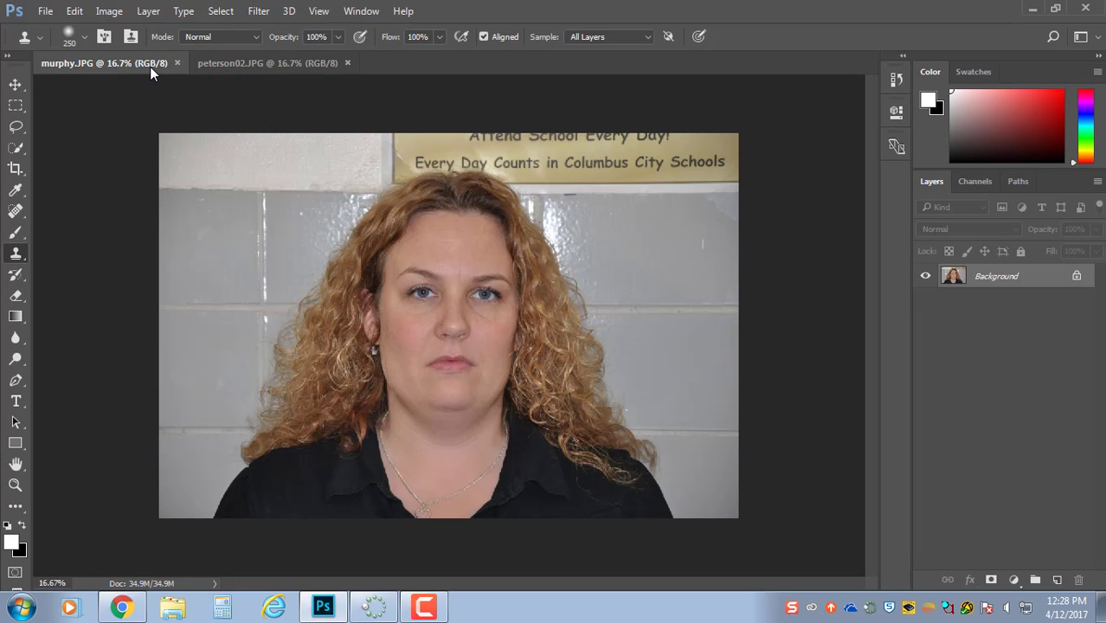
click(257, 66)
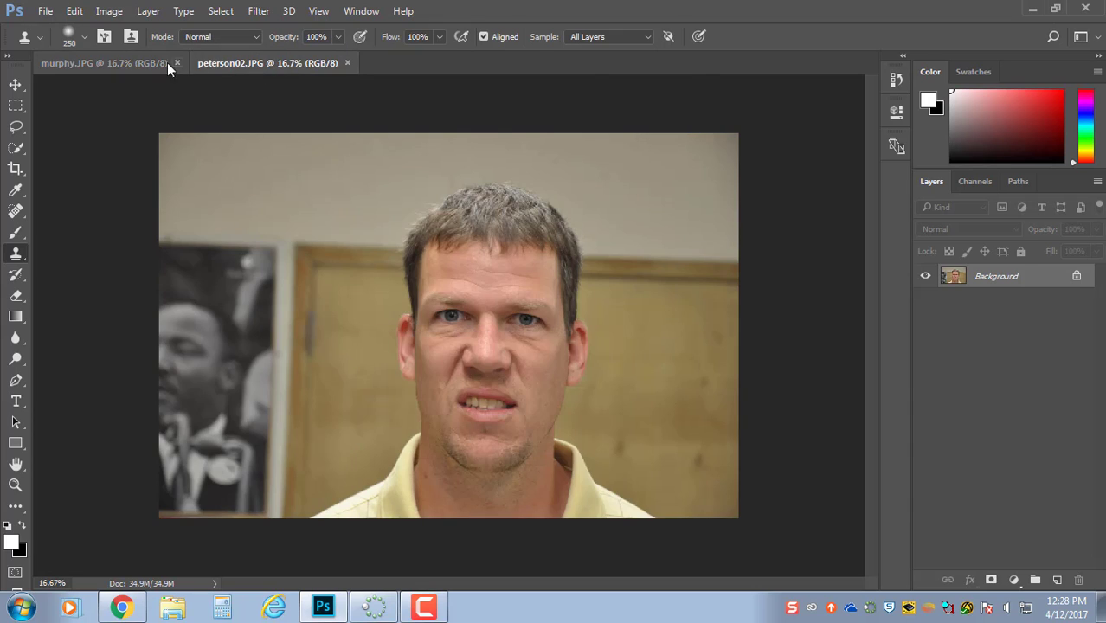
Add a blank Layer 1 above the Background in both murphy and peterson02
click(119, 61)
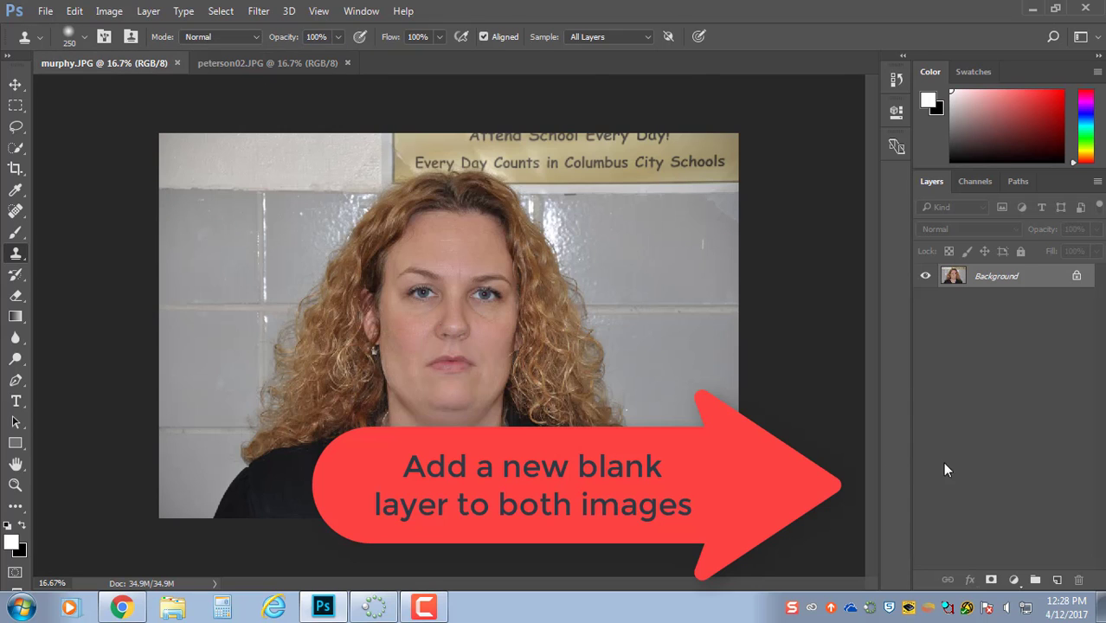
click(1056, 580)
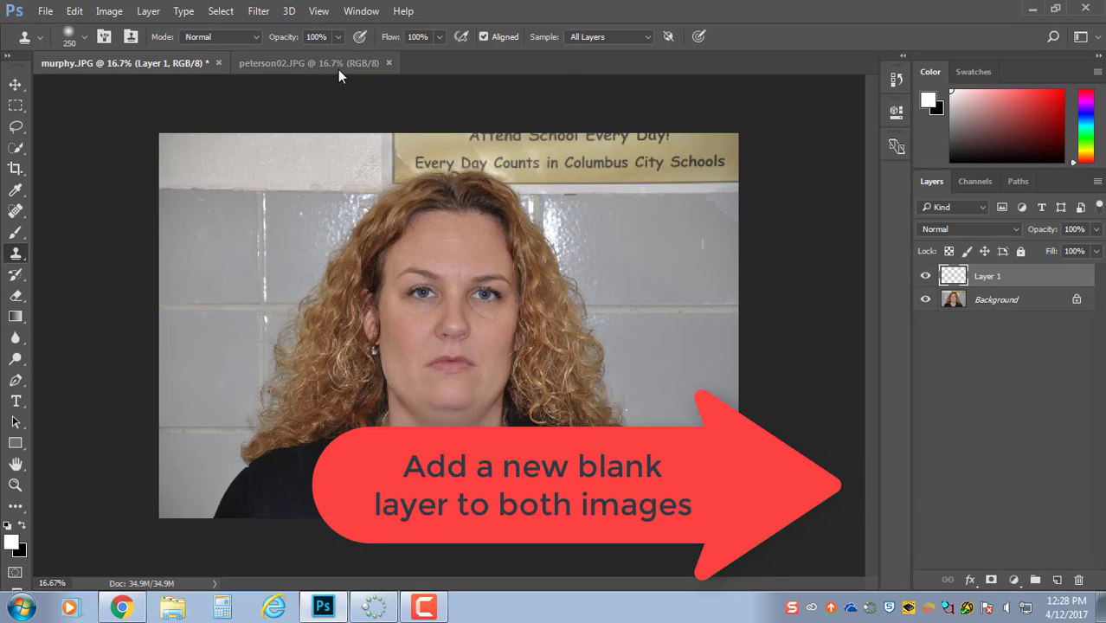
click(336, 66)
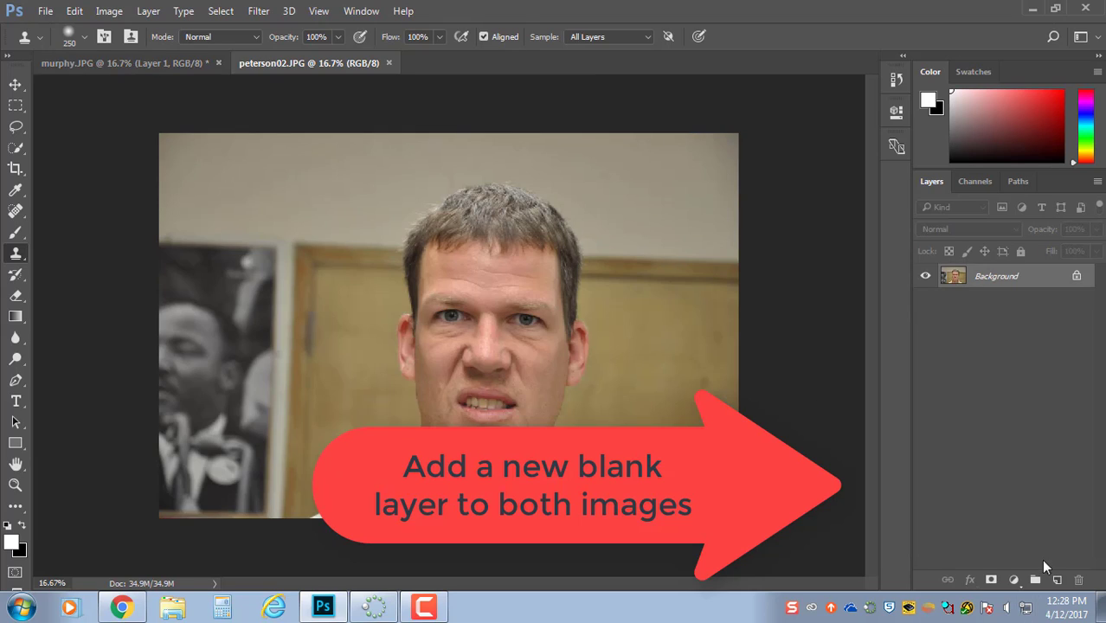
click(1057, 581)
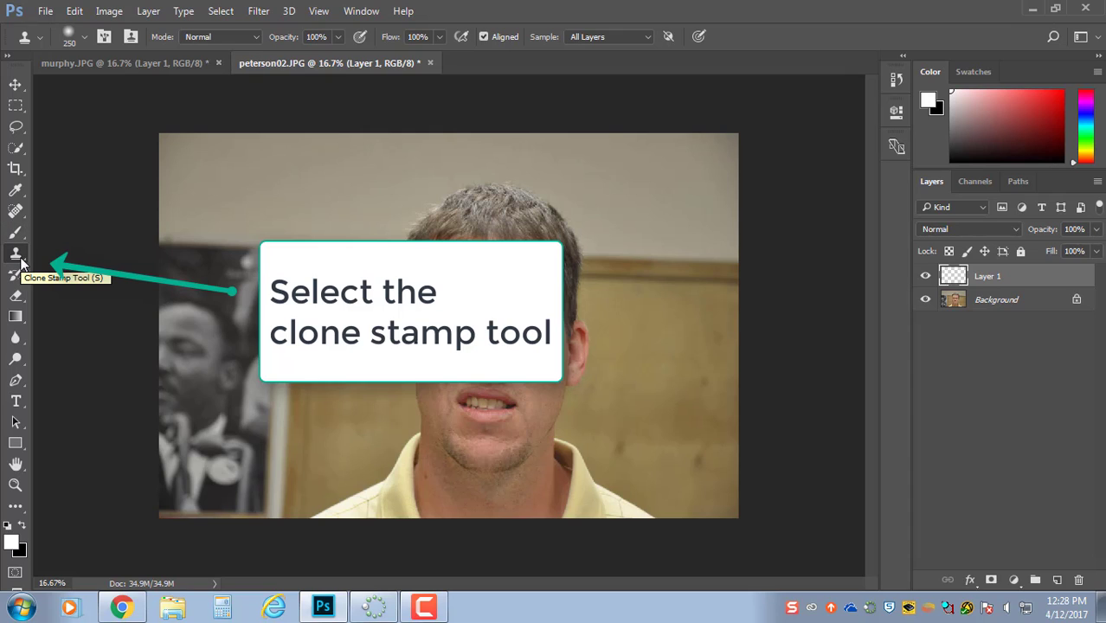
Select the Clone Stamp tool and set it to sample All Layers
click(20, 257)
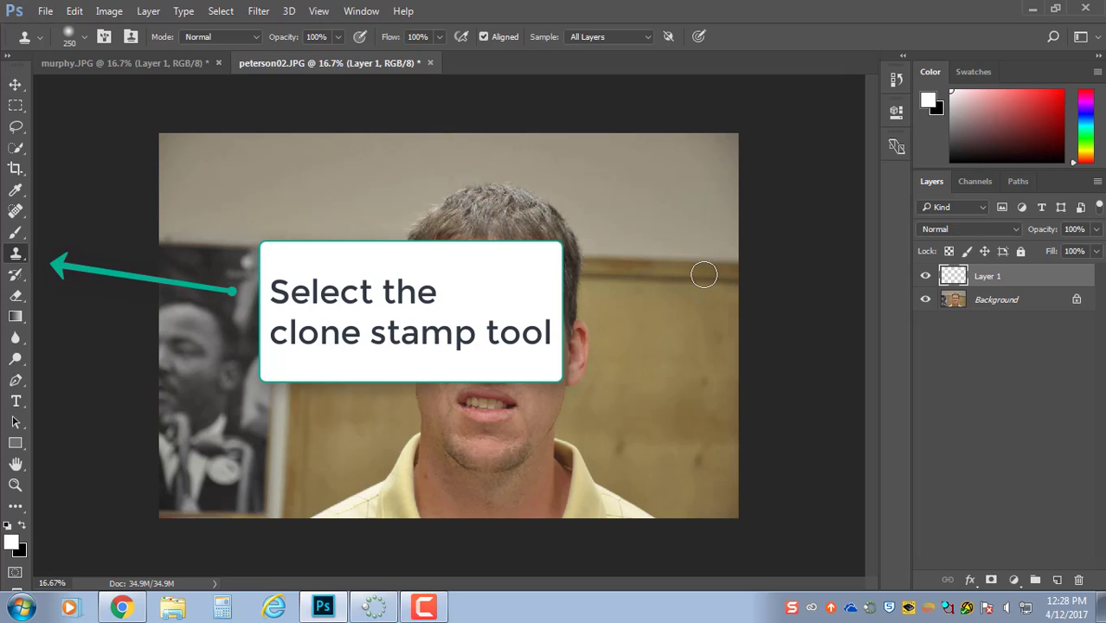
click(647, 36)
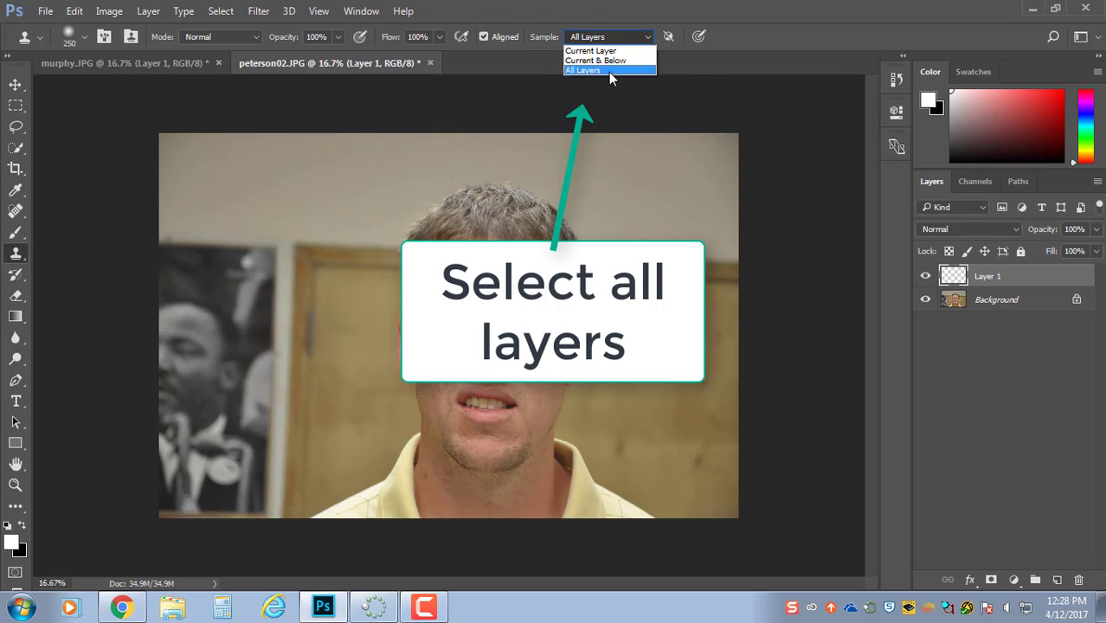
click(608, 74)
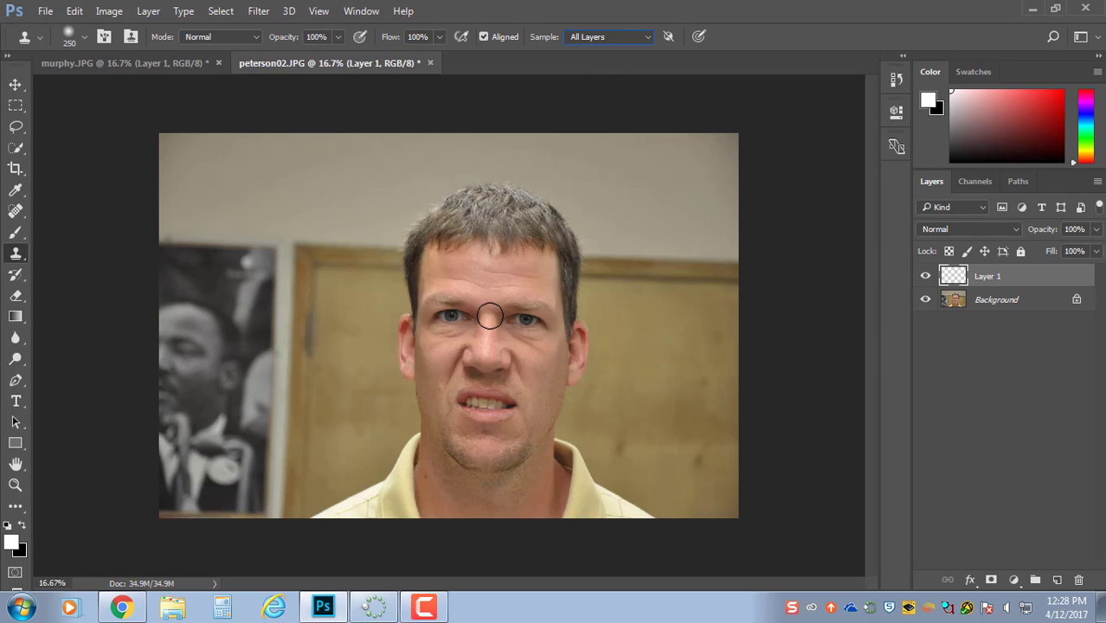
Size the clone brush to 175 pixels and sample the skin between the man's eyes
key(bracketright)
key(bracketright)
key(bracketright)
click(483, 323)
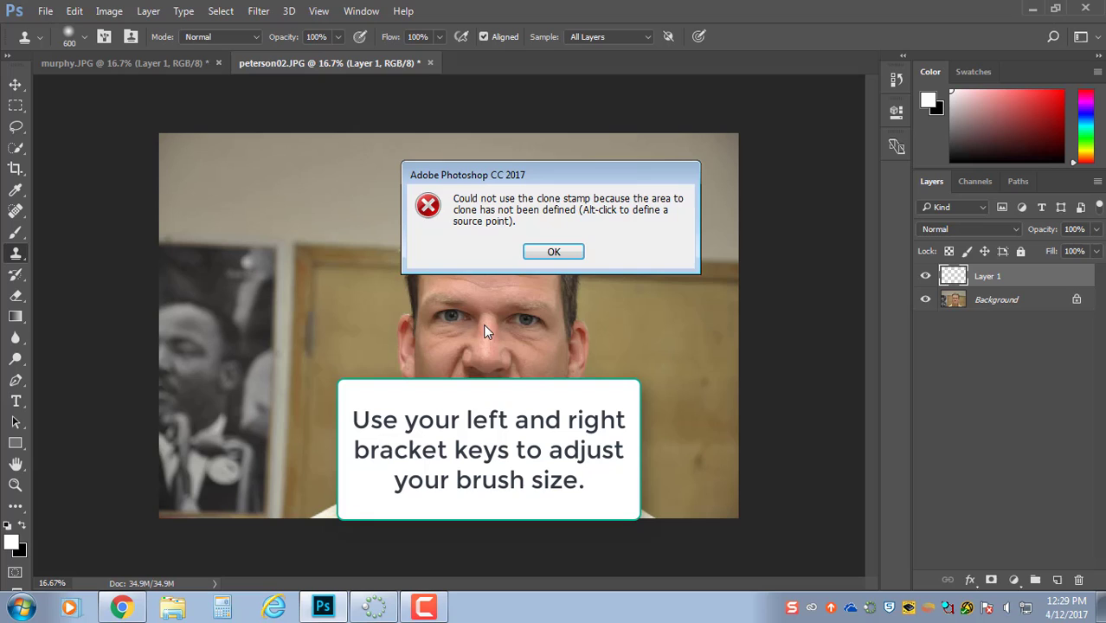
click(546, 258)
key(bracketleft)
key(bracketleft)
key(bracketleft)
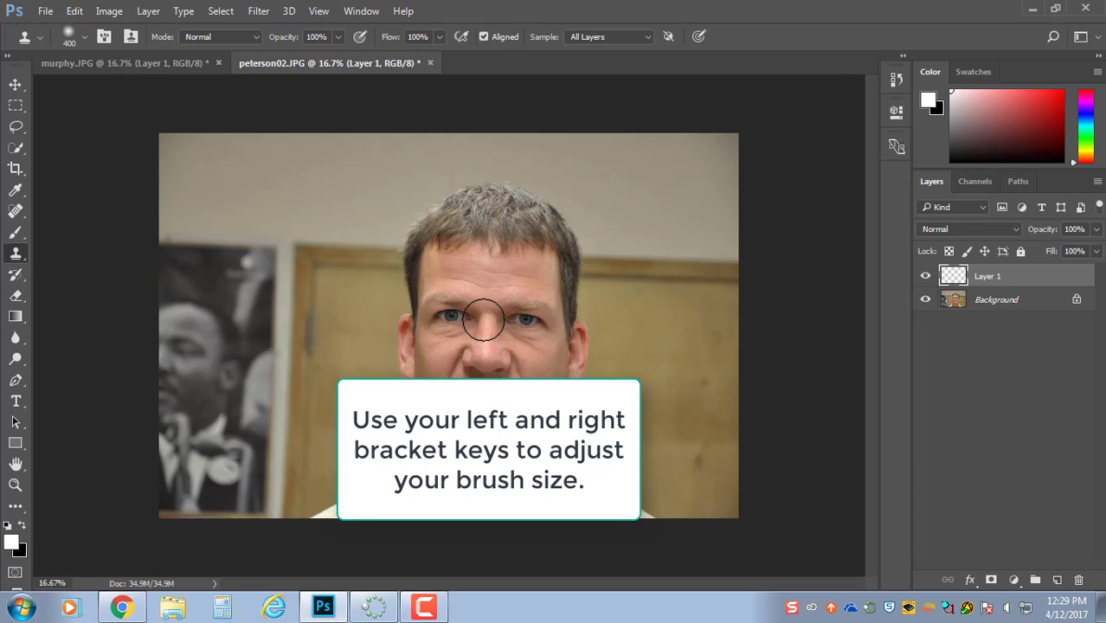
key(bracketleft)
key(bracketleft)
key(bracketleft)
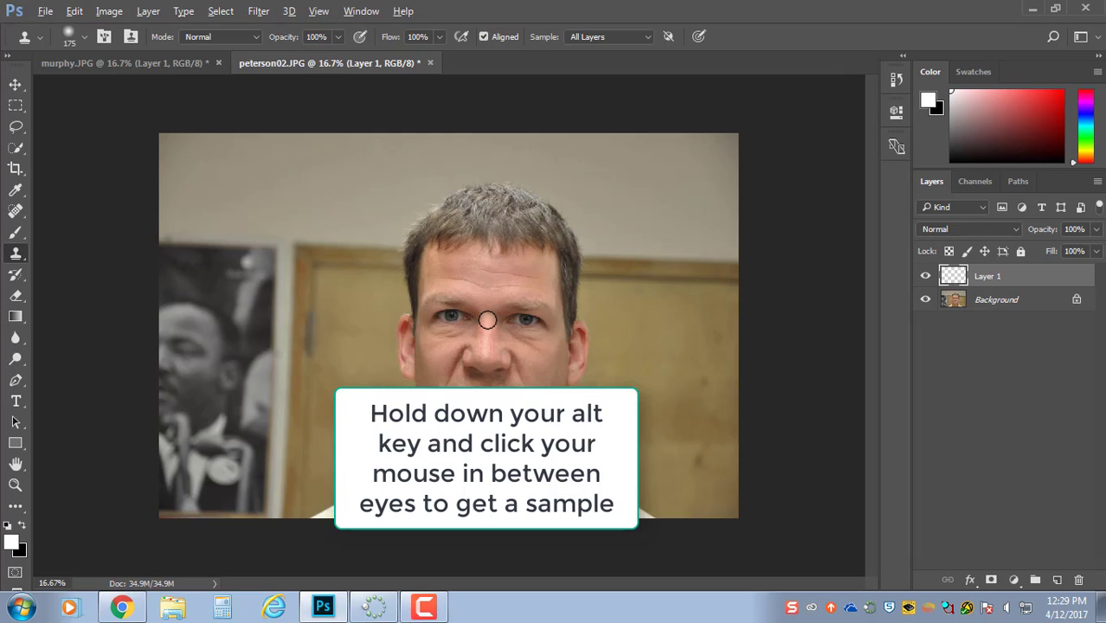
alt+click(487, 320)
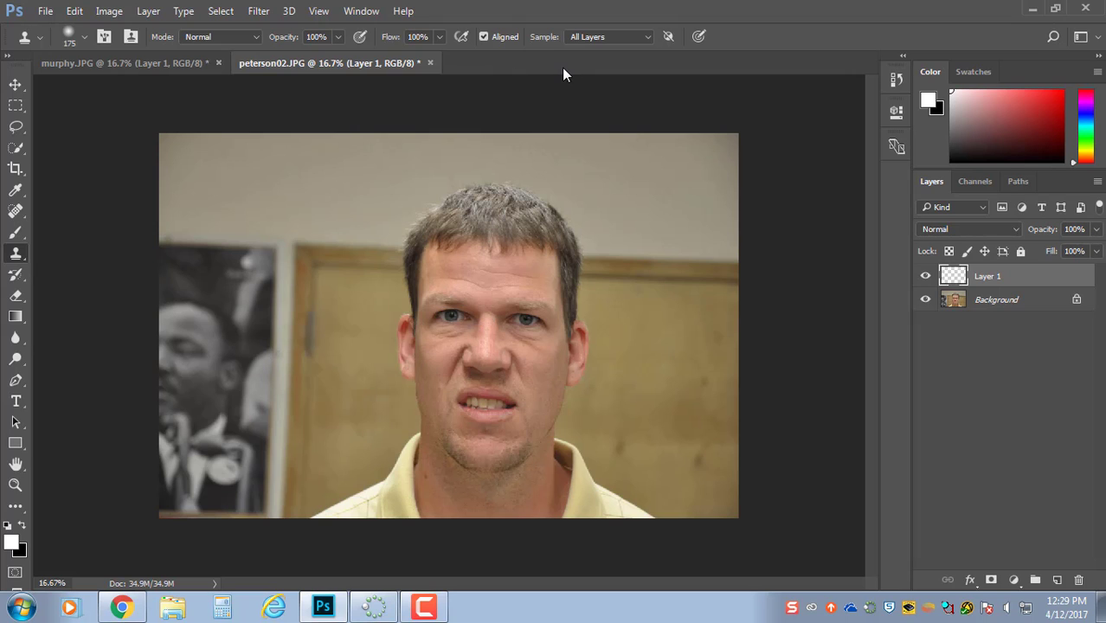
On murphy's Layer 1, clone the man's eyes, brows, forehead and nose, blending the cheek
click(161, 64)
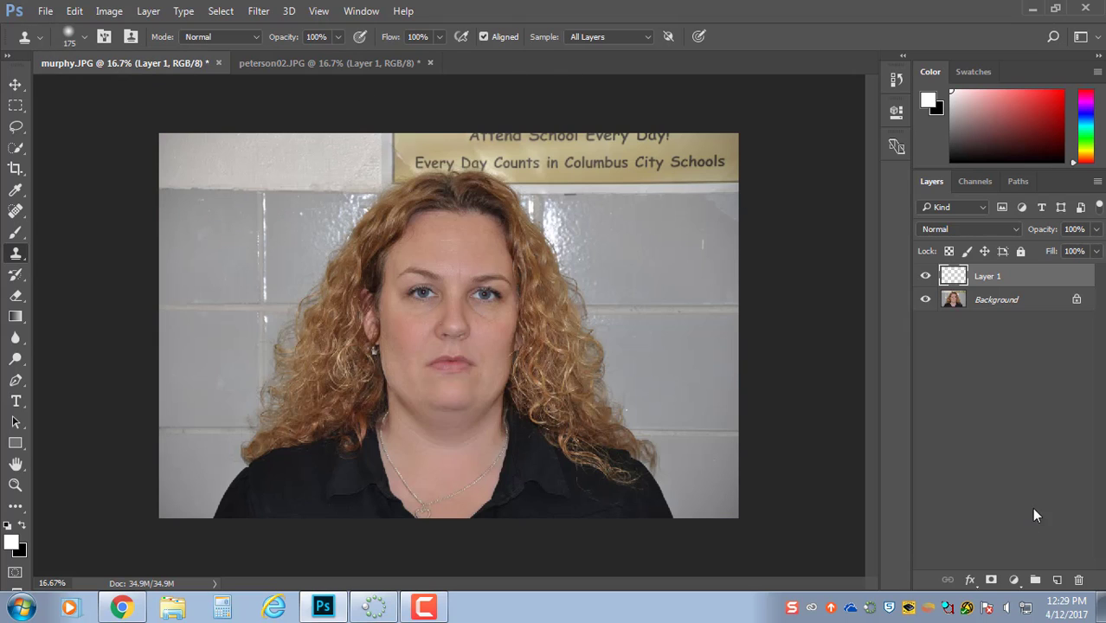
click(1022, 299)
click(1011, 279)
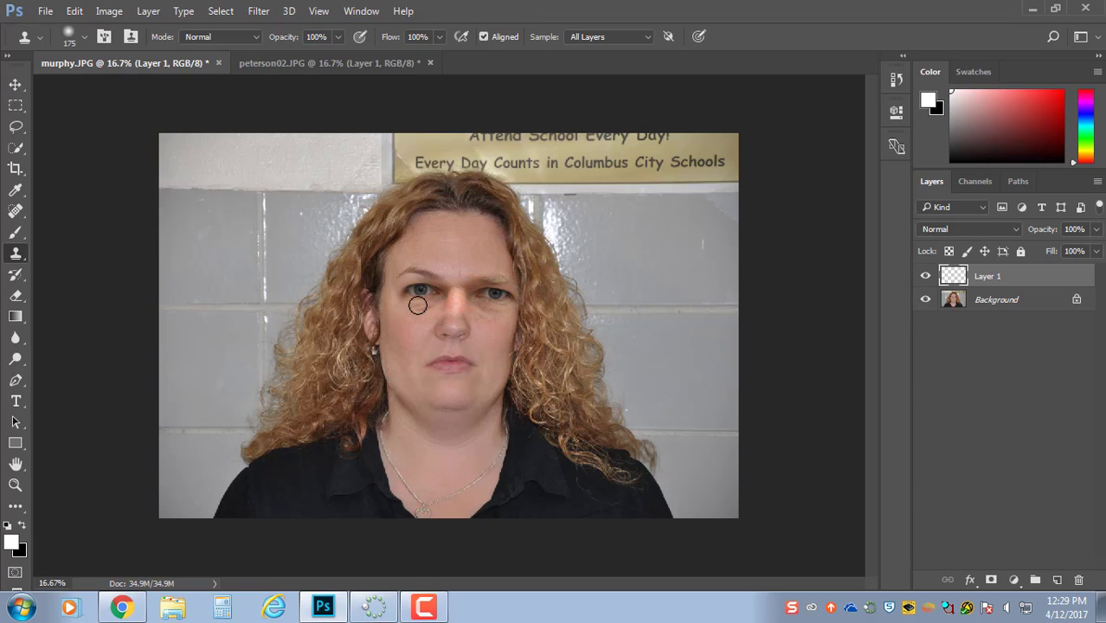
drag(409, 272, 492, 278)
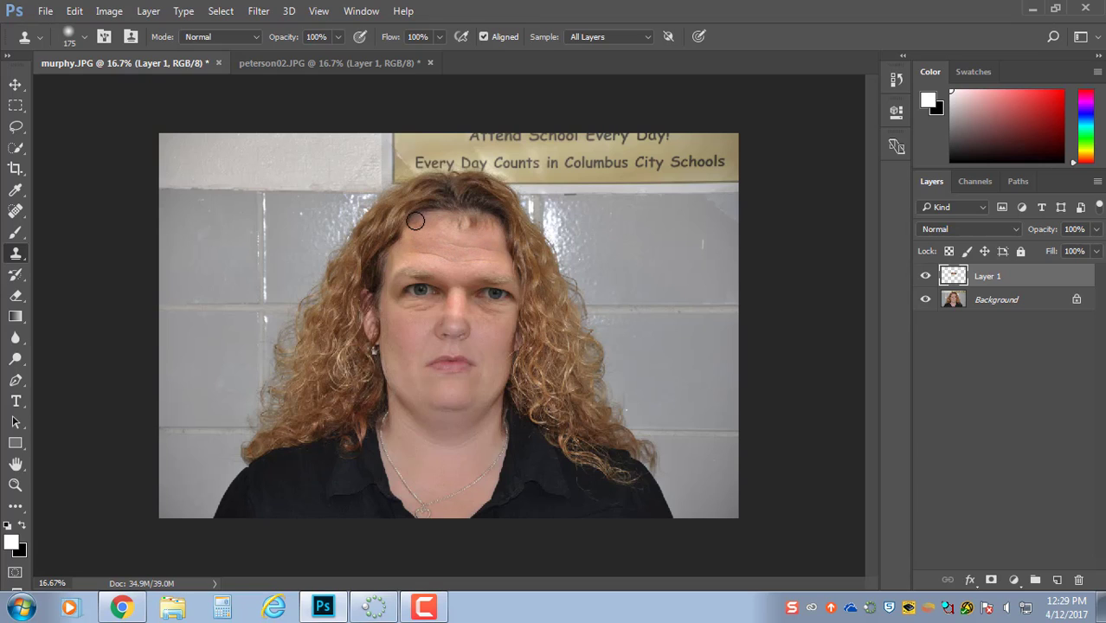
drag(422, 218, 517, 224)
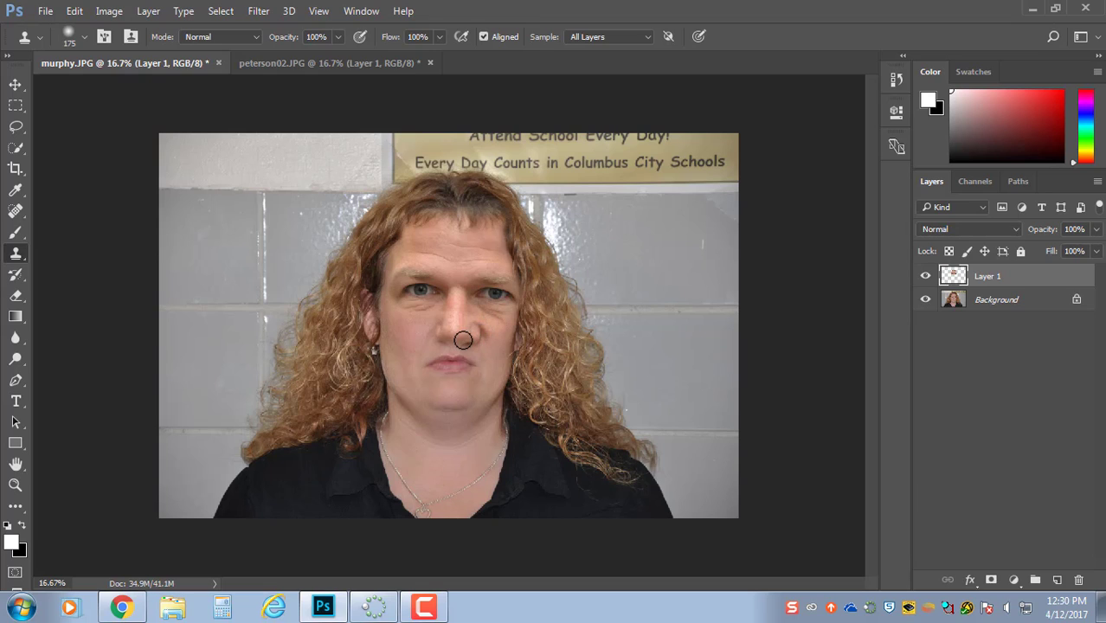
drag(463, 340, 448, 288)
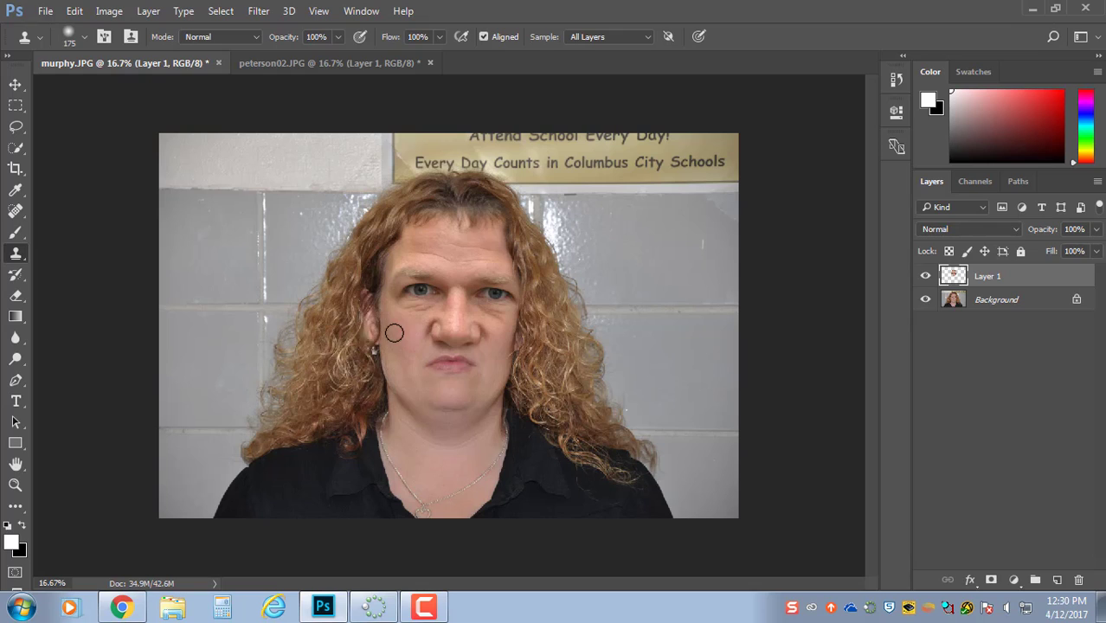
drag(420, 316, 381, 299)
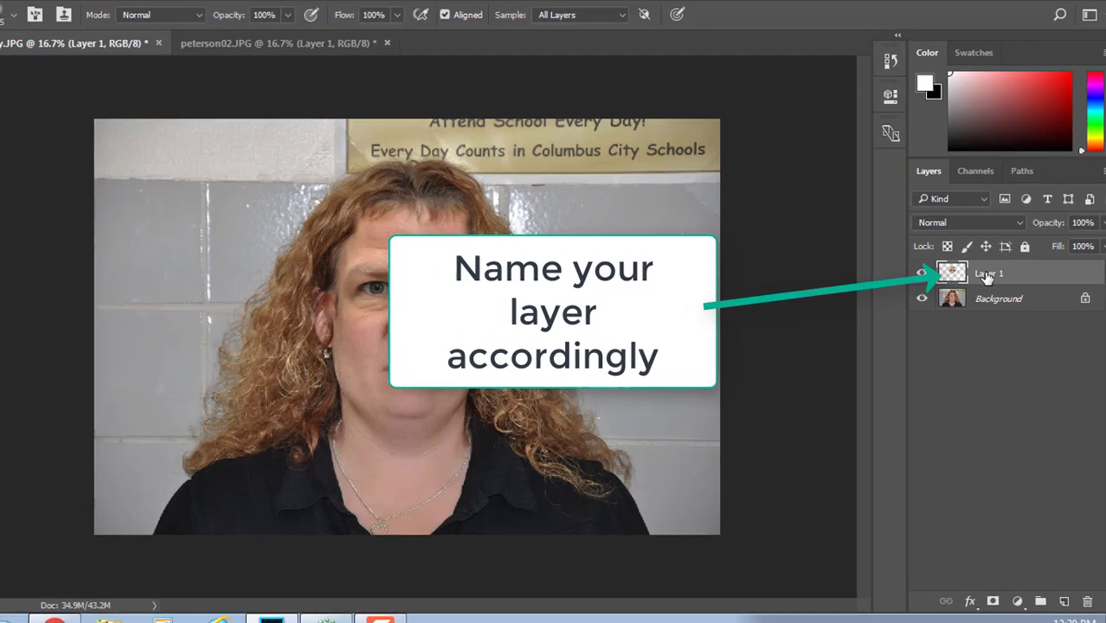
Change murphy's Layer 1 name to 'Nose and Eyes' in the Layers panel
double_click(986, 277)
text(Nose)
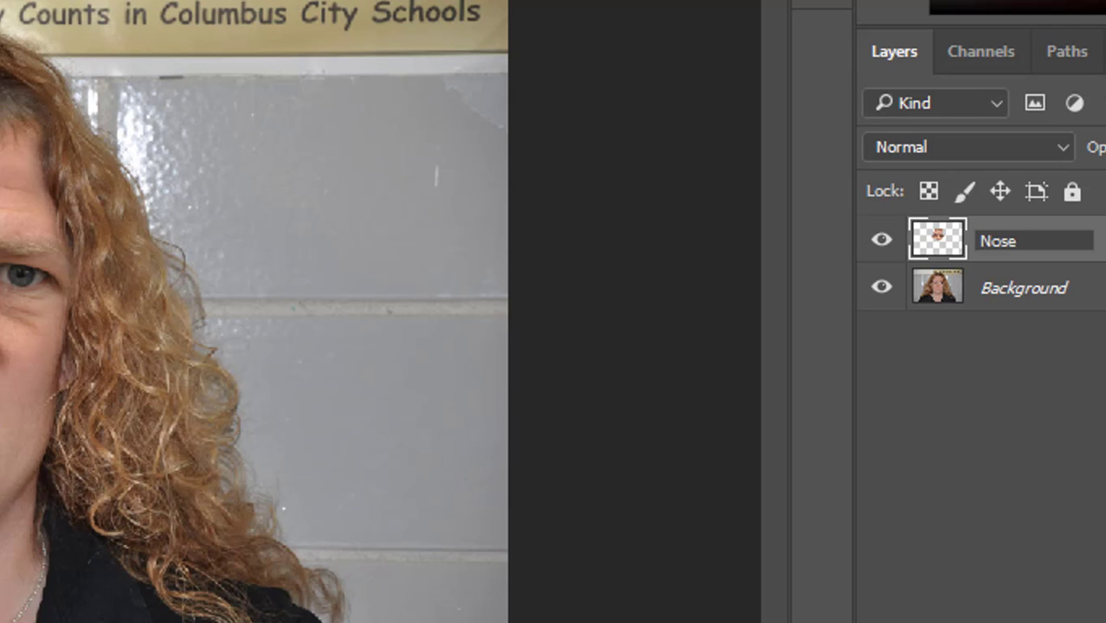
text( and Eyes)
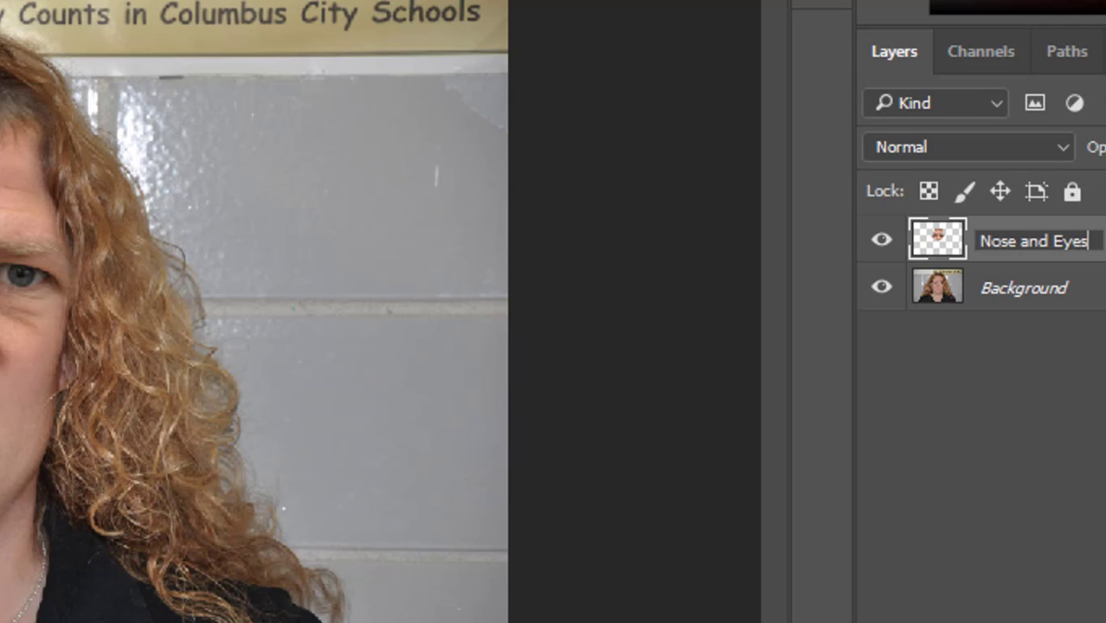
key(Return)
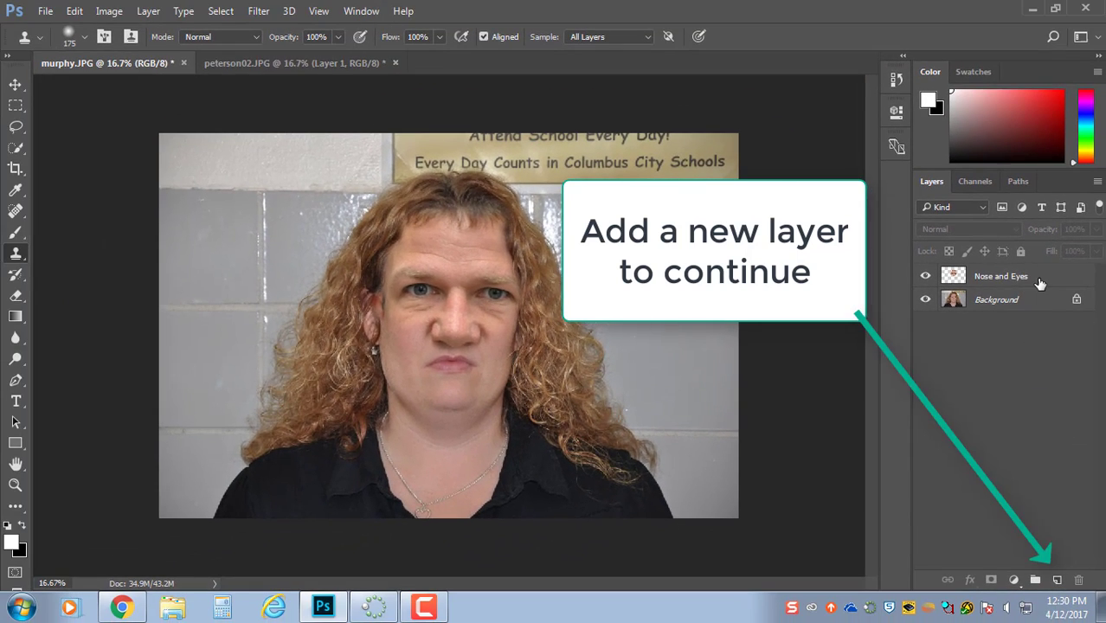
Create a new layer named Mouth and clone the man's mouth and nearby cheek onto it
click(1057, 581)
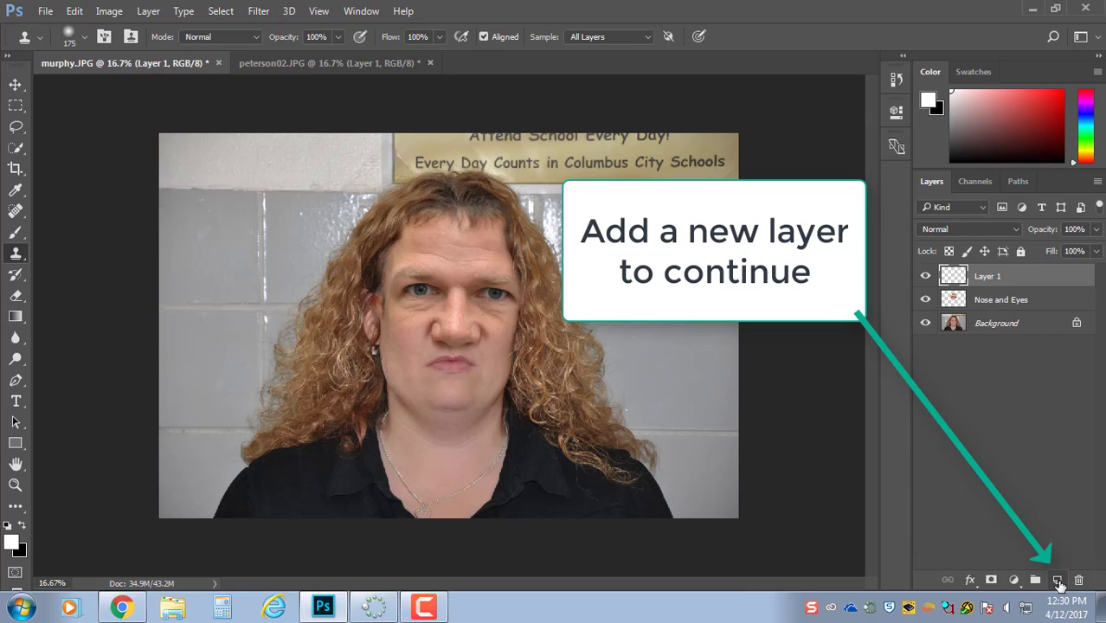
double_click(985, 277)
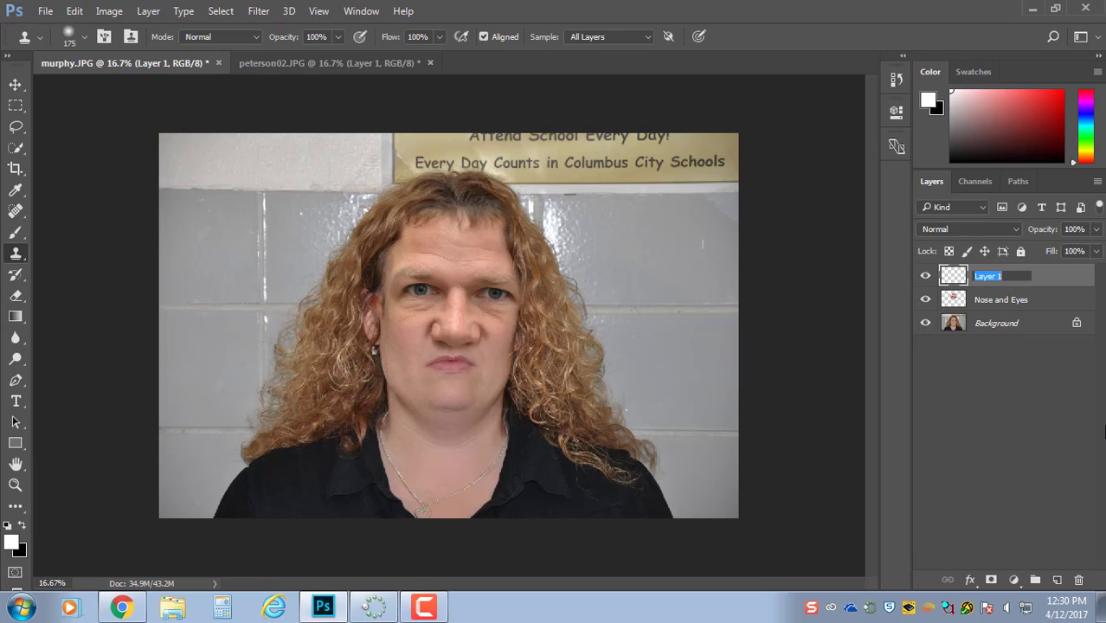
text(Mouth)
click(1084, 424)
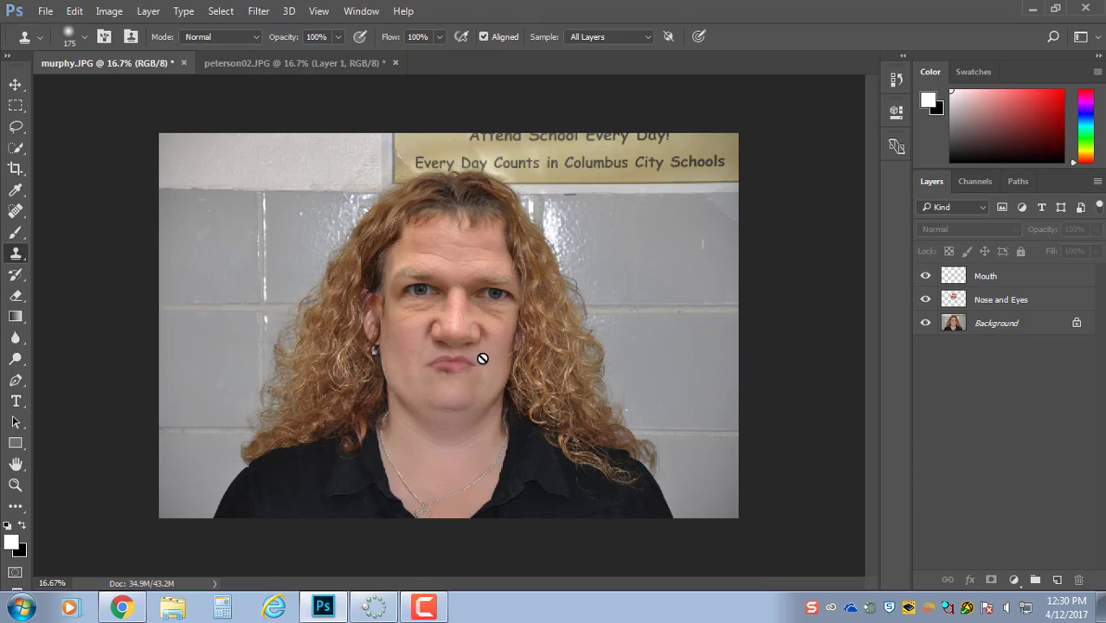
click(1013, 279)
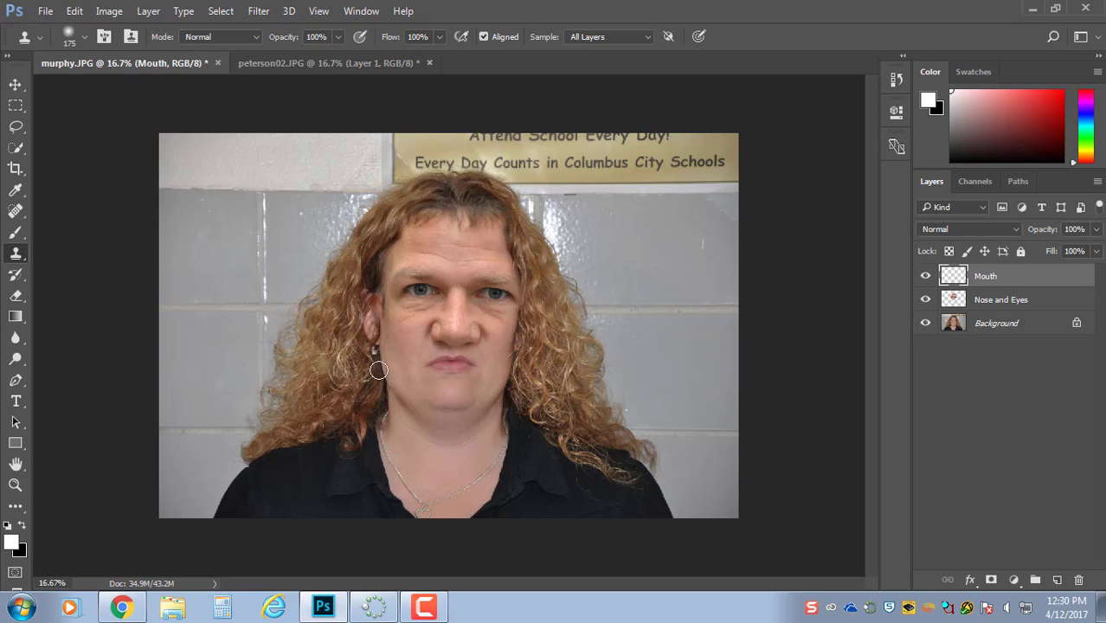
mouse_move(442, 362)
mouse_down()
mouse_move(446, 391)
mouse_move(474, 389)
mouse_move(478, 370)
mouse_move(458, 359)
mouse_move(481, 367)
mouse_up()
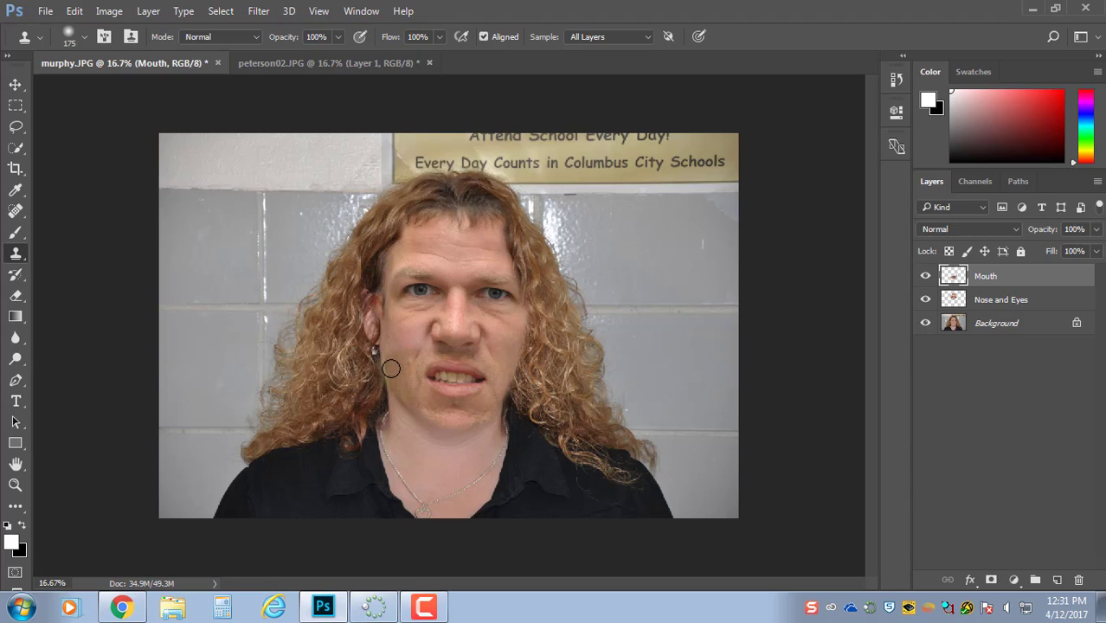
drag(393, 347, 385, 350)
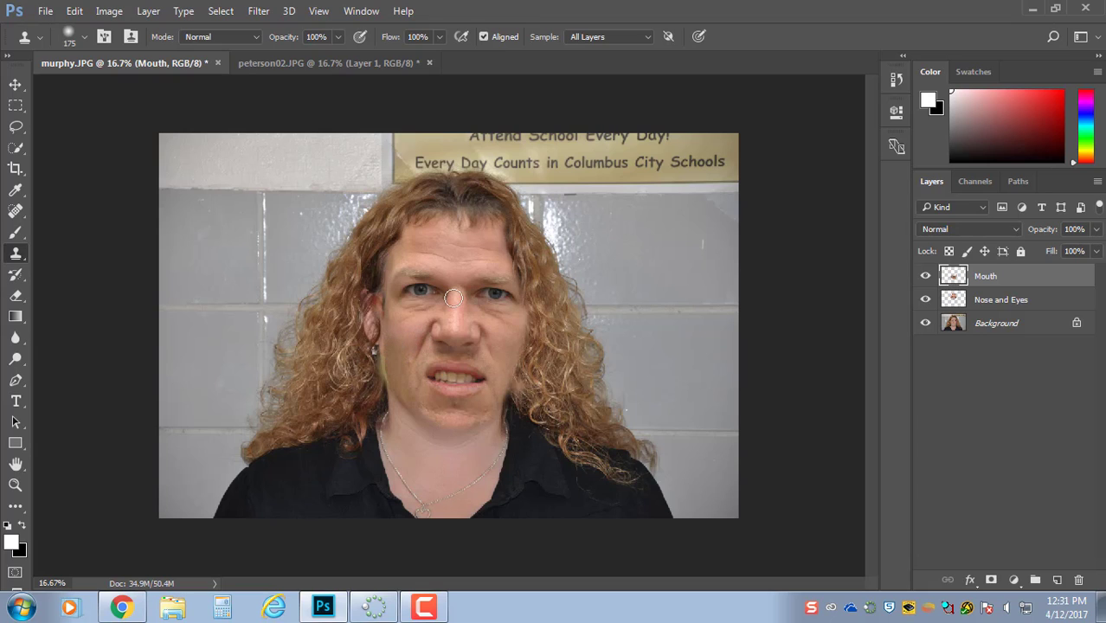
Free Transform the Mouth layer to about 91% height and rotate it about -3.5°
click(84, 14)
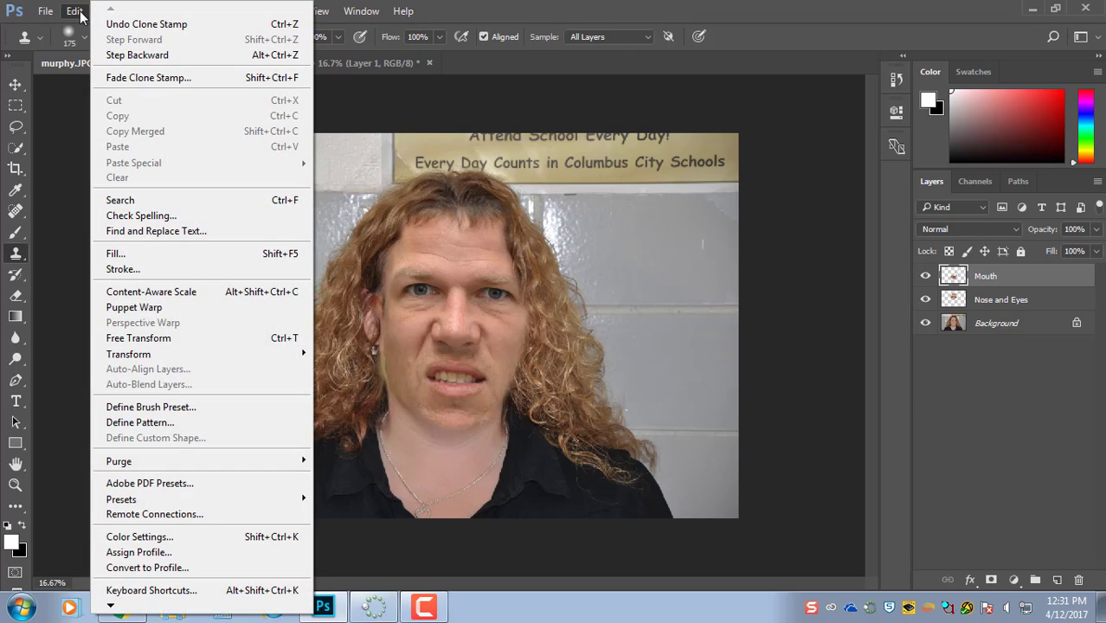
click(203, 344)
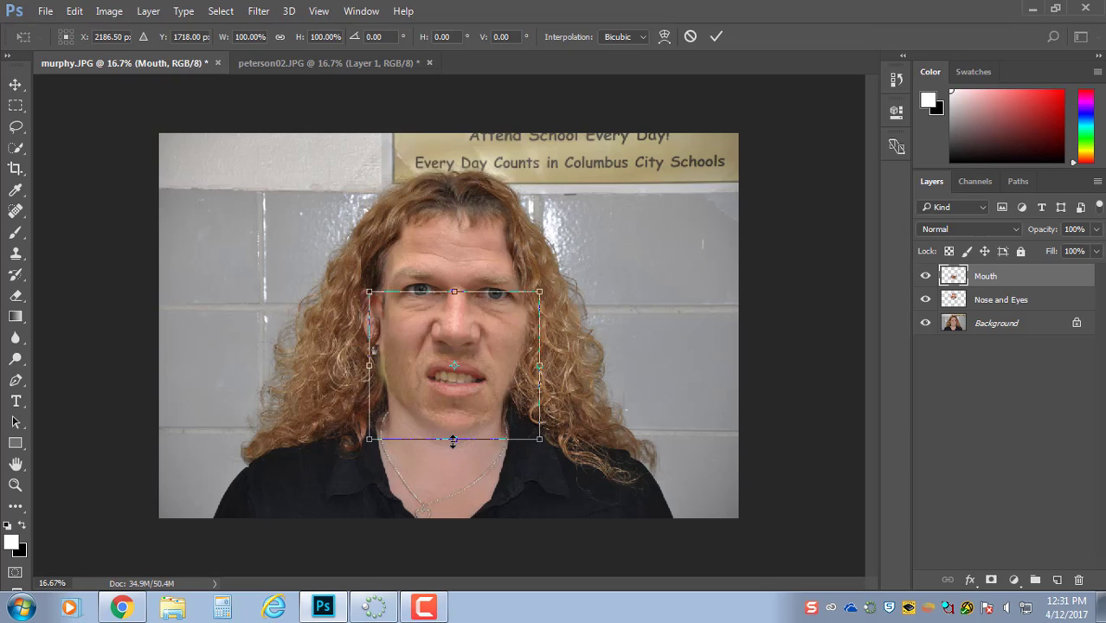
drag(453, 439, 453, 426)
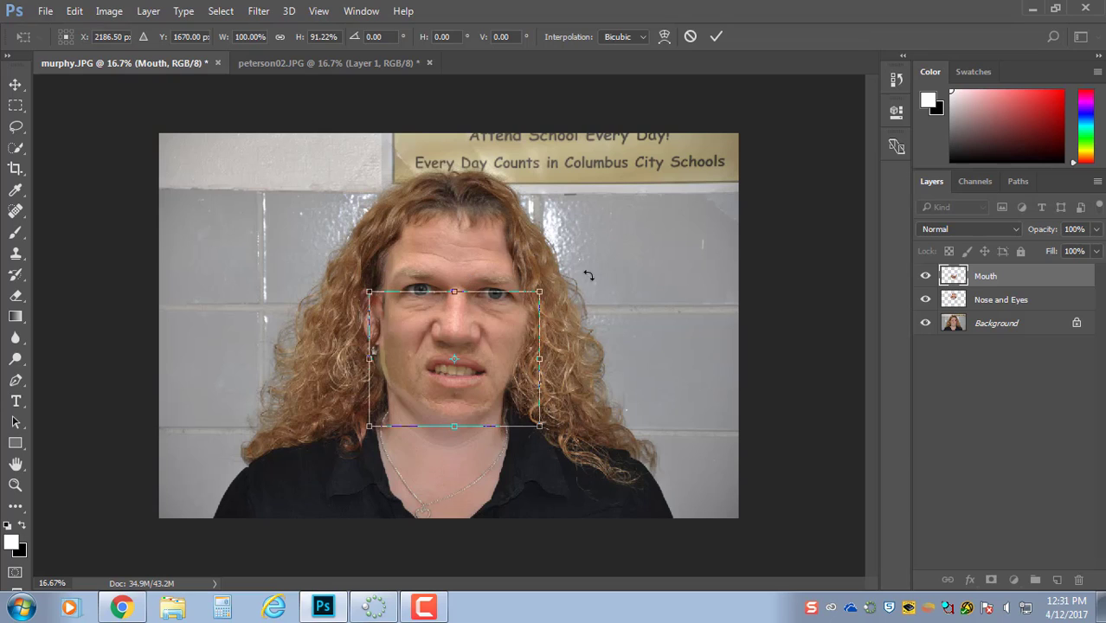
drag(553, 285, 550, 278)
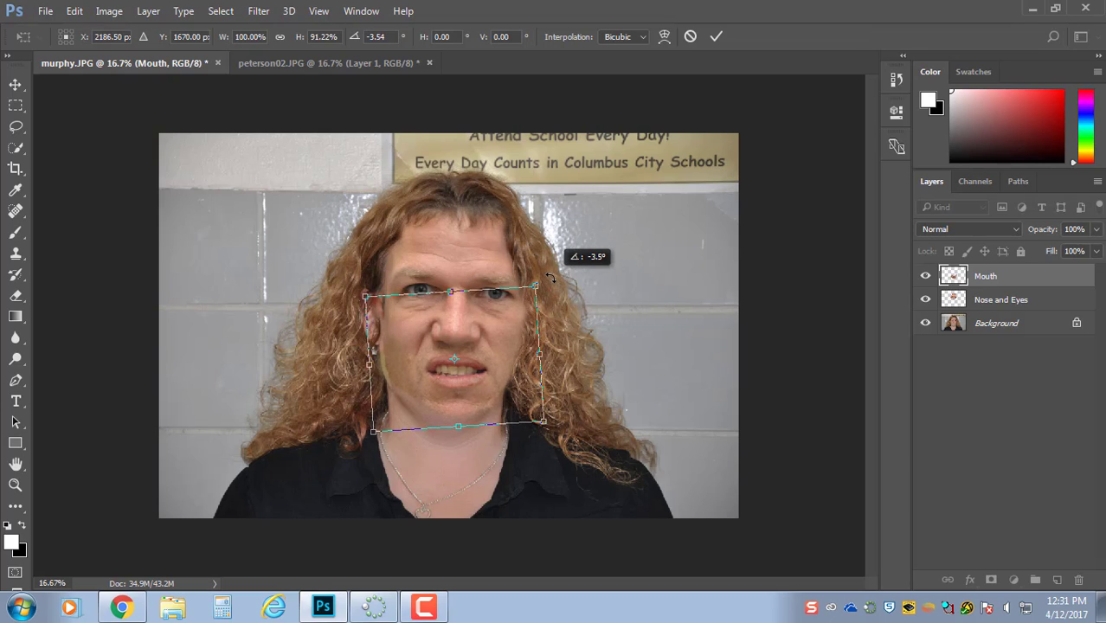
key(s)
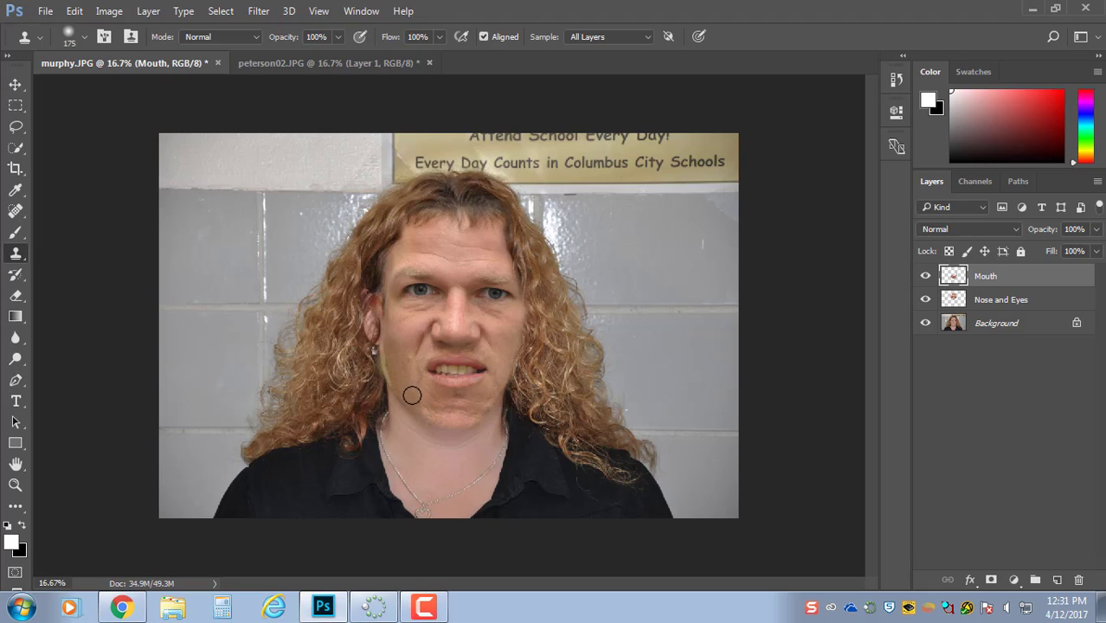
Soften the chin shadow, hide Mouth and Nose and Eyes, then sample Murphy between the eyes
drag(487, 403, 510, 370)
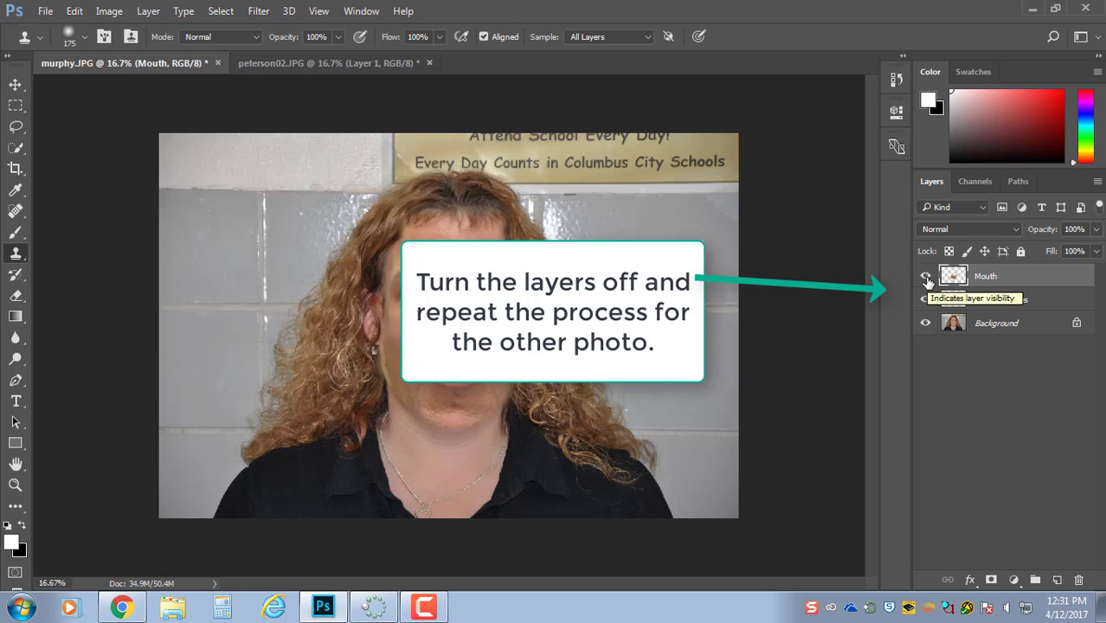
click(925, 276)
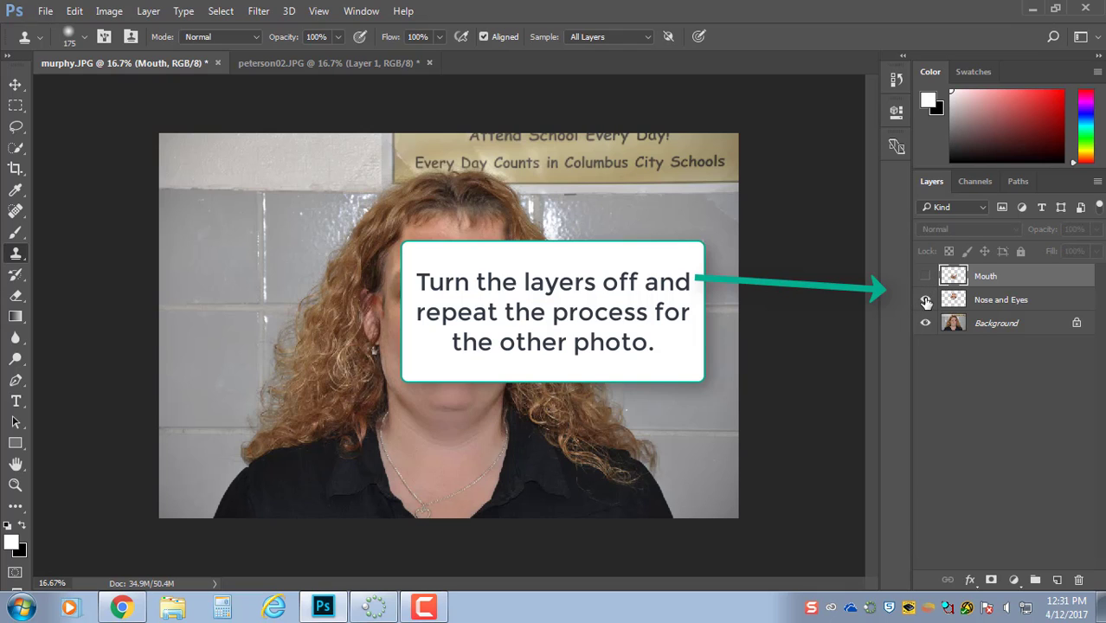
click(925, 299)
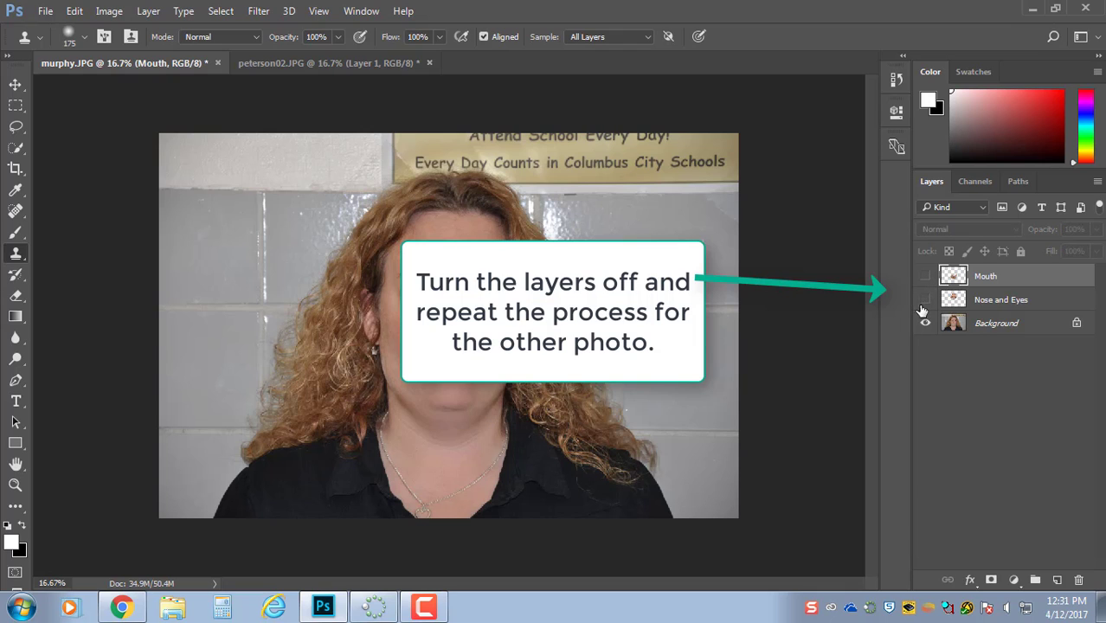
click(1024, 325)
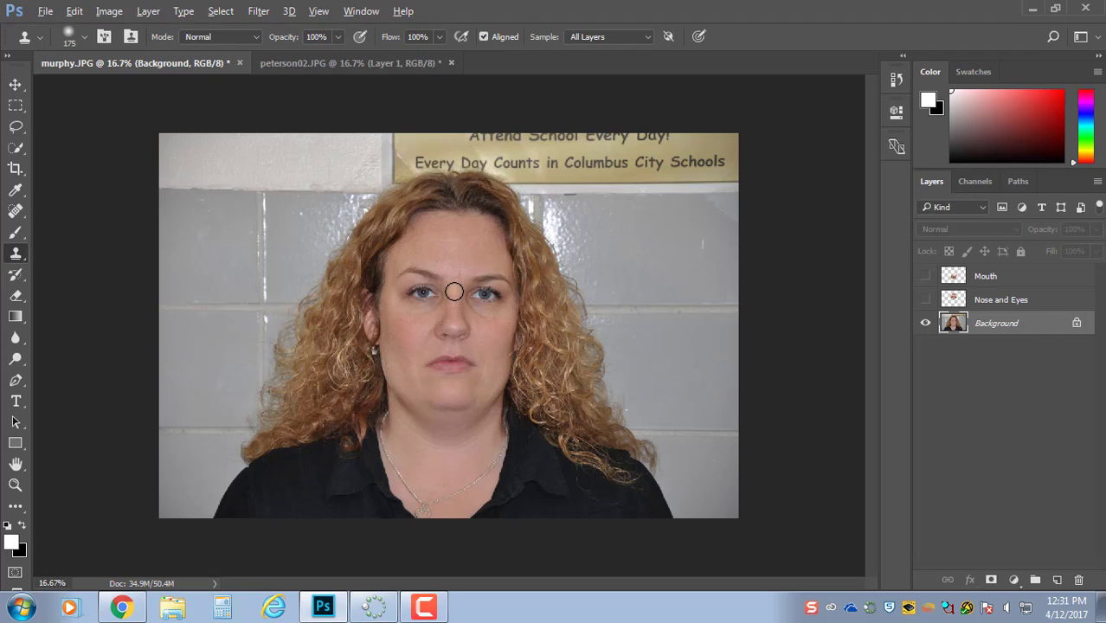
alt+click(454, 291)
In peterson02, clone Murphy's eyes onto Layer 1 and rename that layer 'eyes'
click(365, 66)
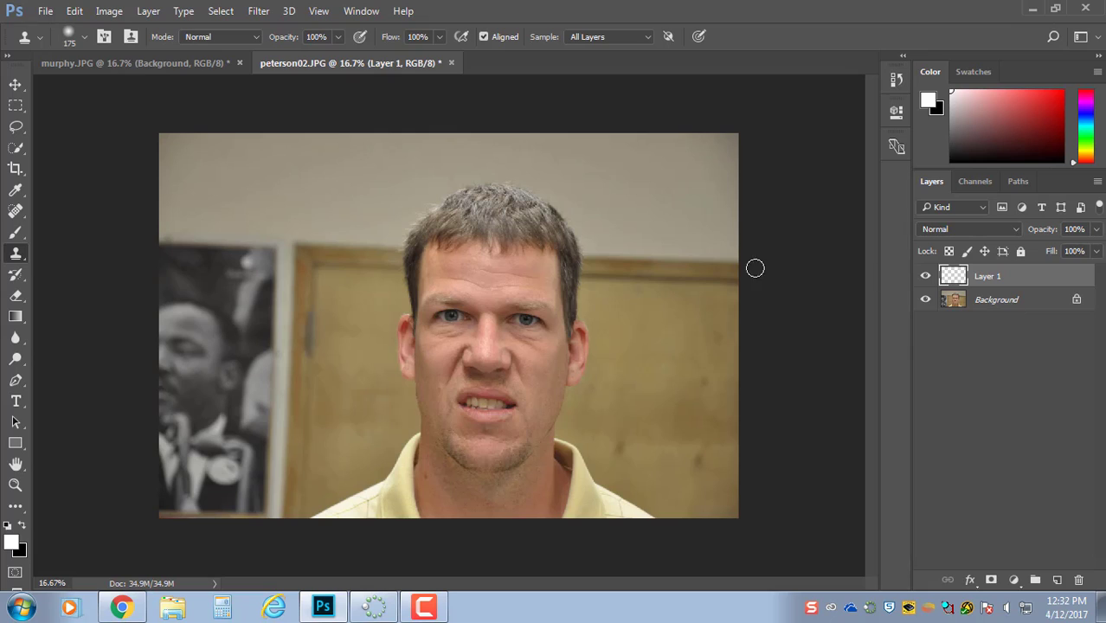
mouse_move(488, 319)
mouse_down()
mouse_move(475, 327)
mouse_move(538, 318)
mouse_move(440, 305)
mouse_move(452, 326)
mouse_move(541, 327)
mouse_up()
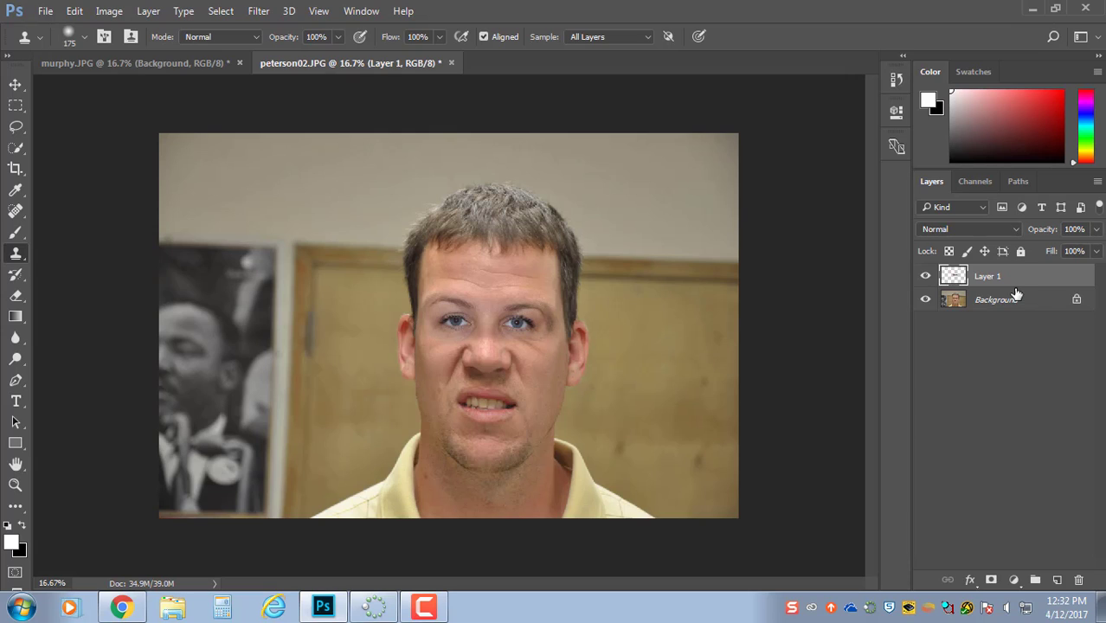
double_click(988, 277)
text(eyes)
click(1042, 388)
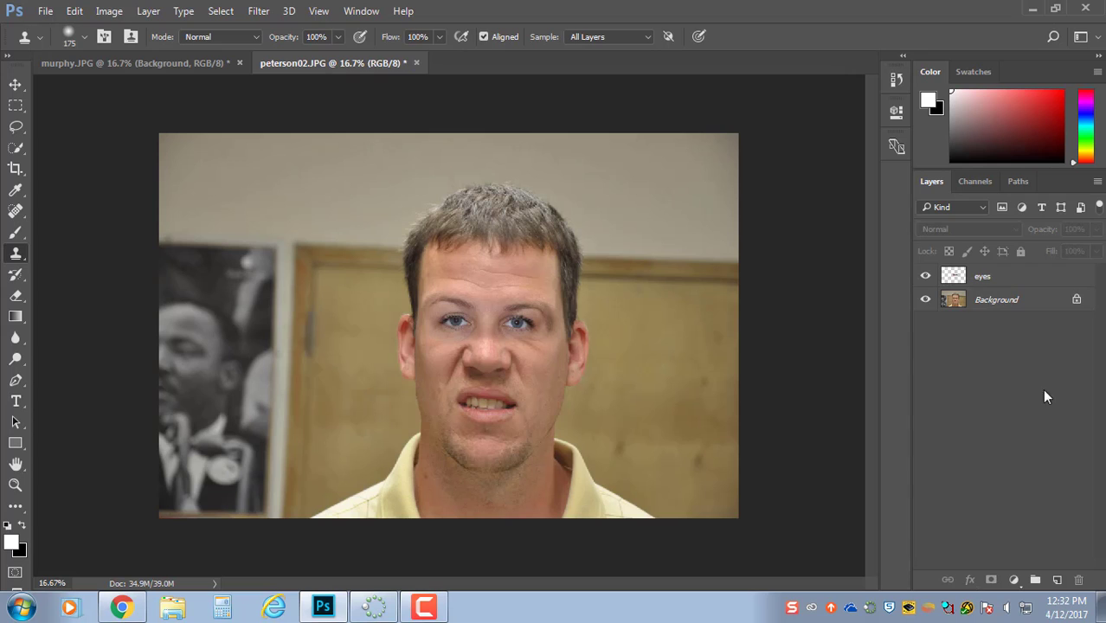
click(1019, 278)
click(148, 11)
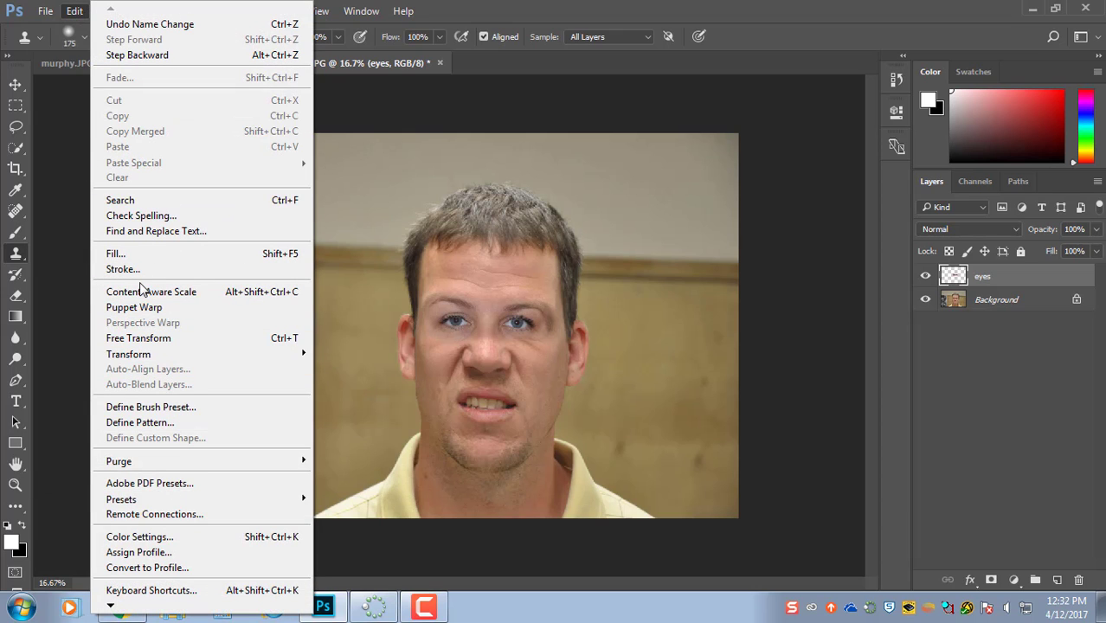
Scale Peterson's cloned eyes to about 110%, wider and taller, then add an empty layer above
click(148, 342)
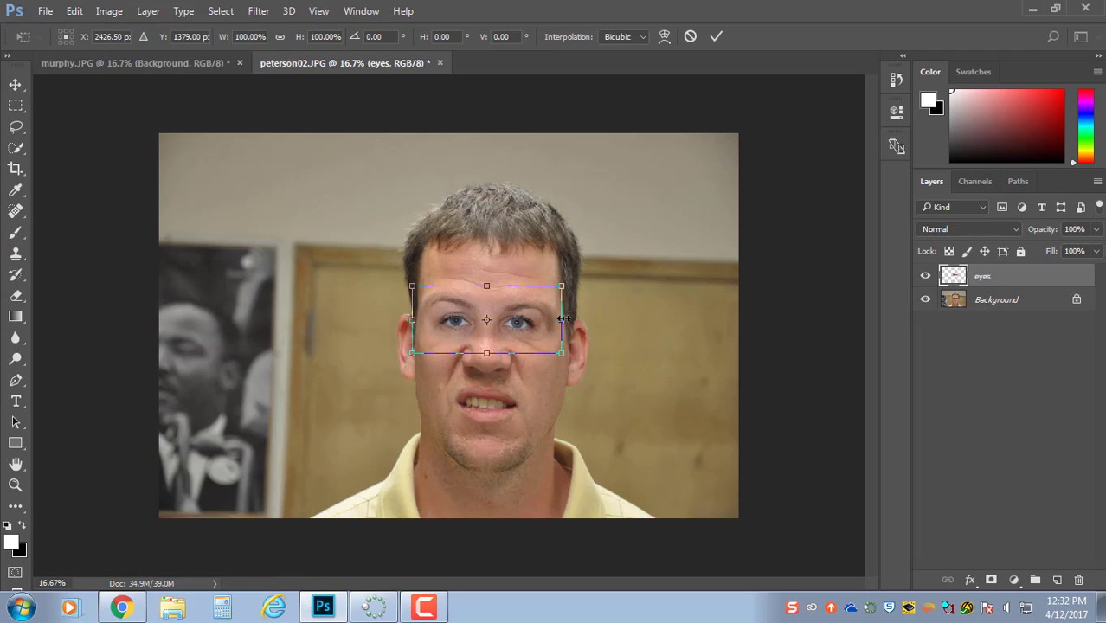
drag(564, 319, 571, 323)
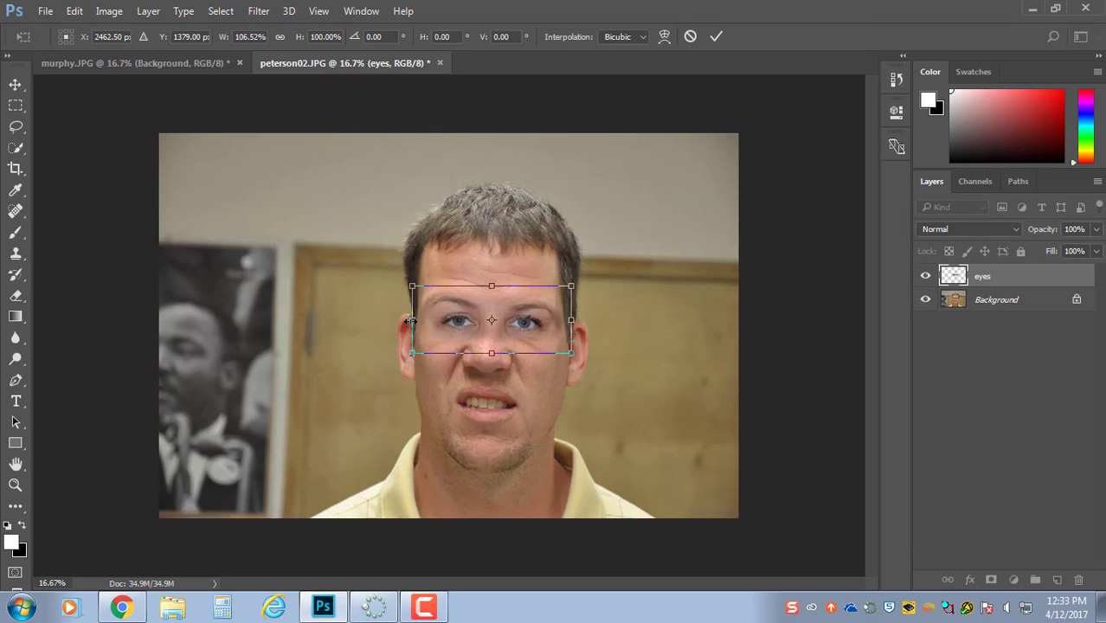
drag(406, 321, 406, 318)
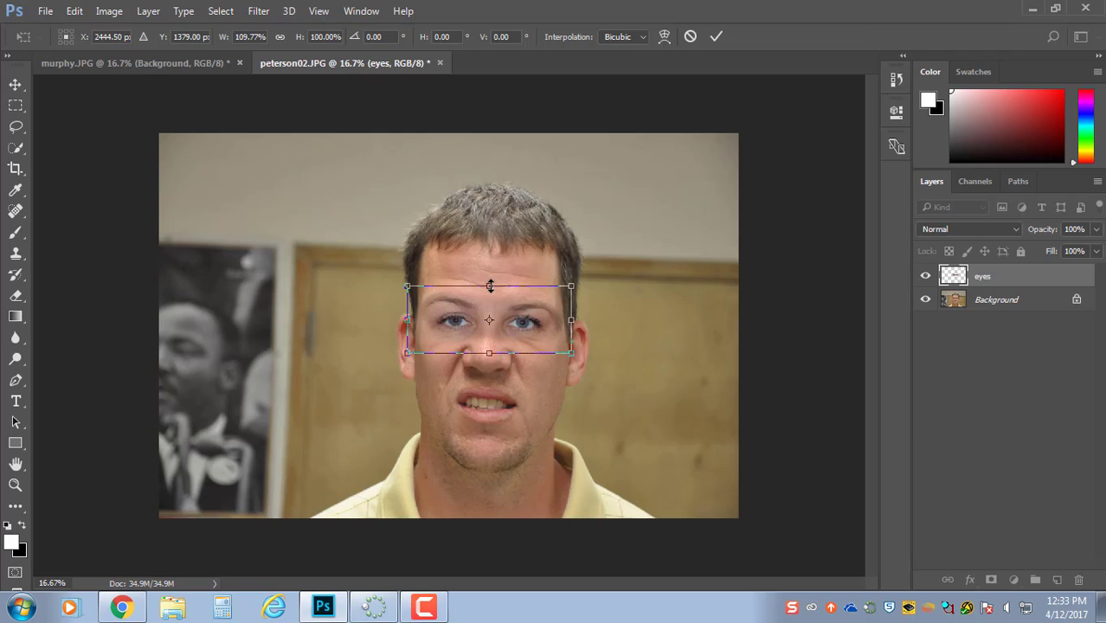
drag(489, 286, 489, 277)
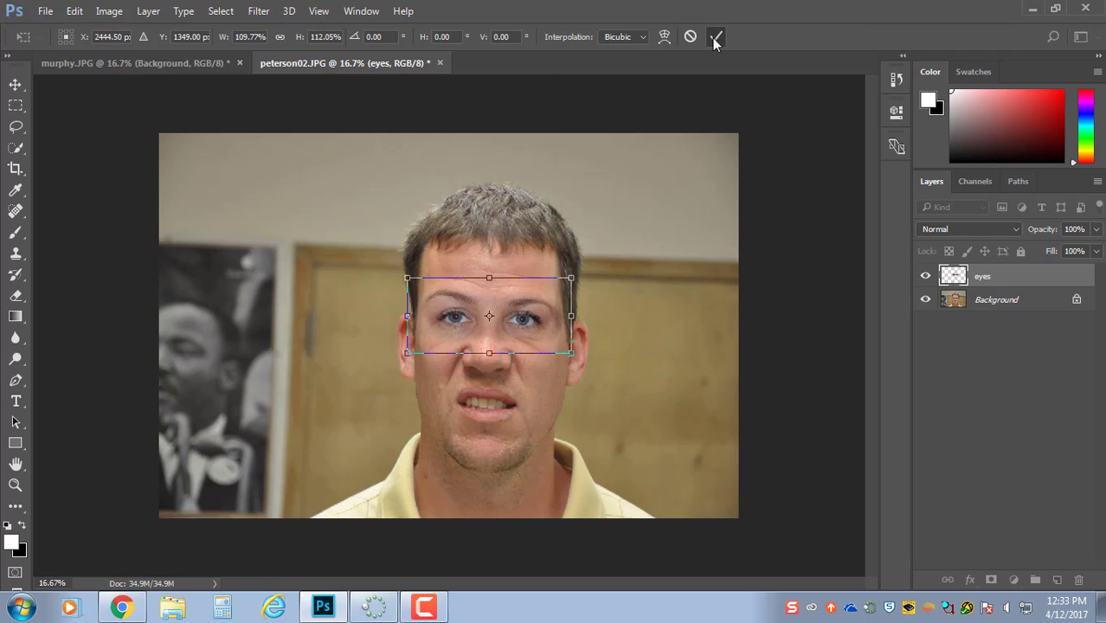
click(712, 37)
click(1057, 579)
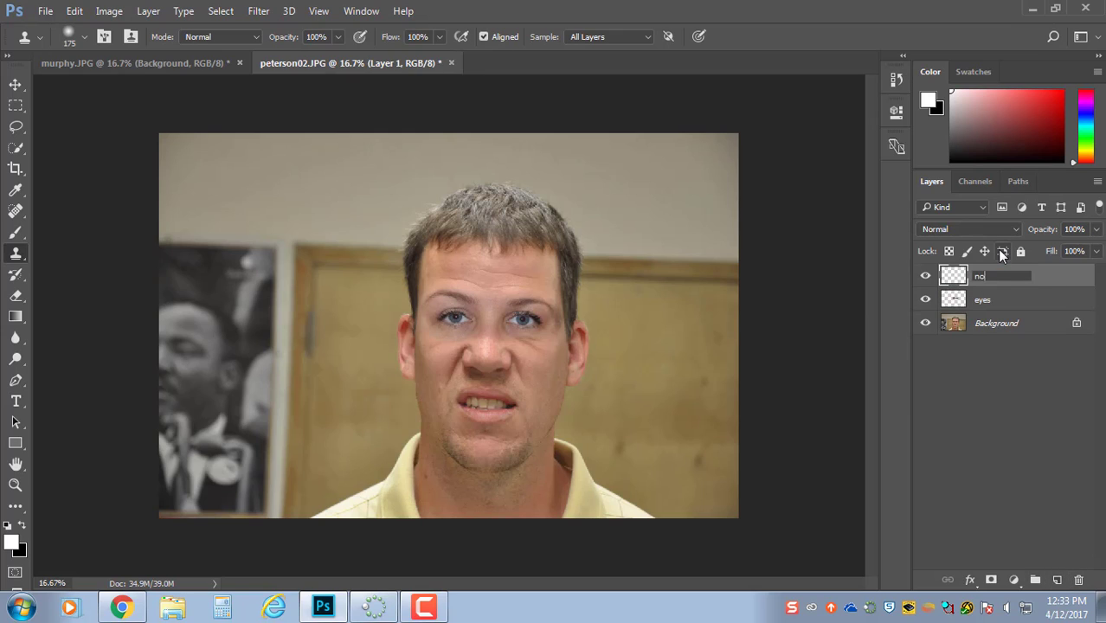
Name the new layer 'nose' and clone Murphy's nose onto Peterson's nose
text(nose)
key(Return)
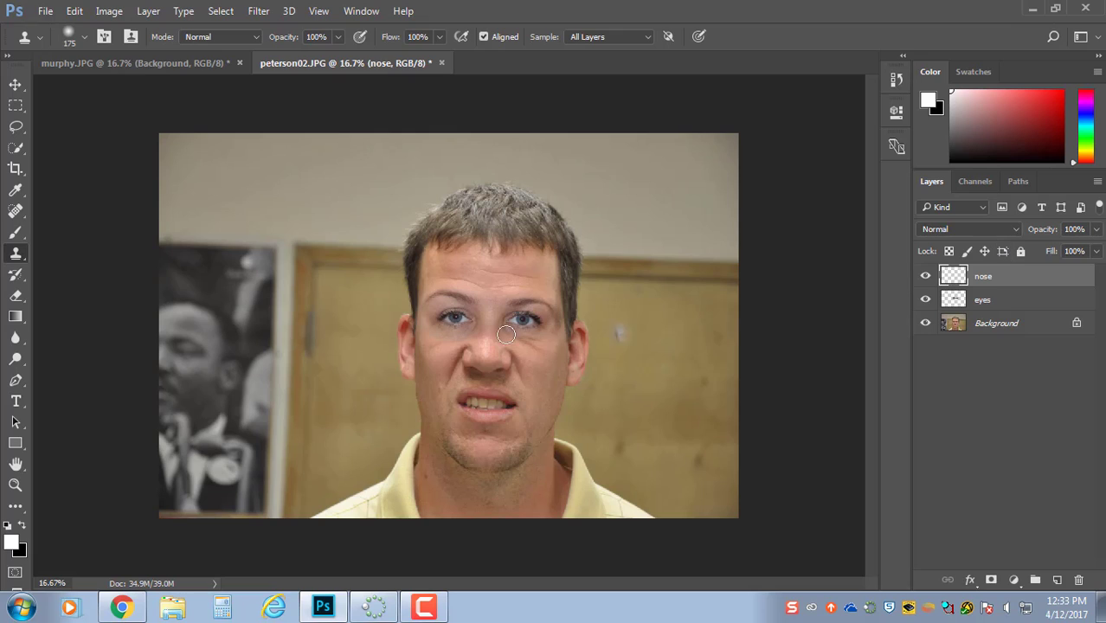
mouse_move(482, 349)
mouse_down()
mouse_move(499, 357)
mouse_move(482, 364)
mouse_move(489, 354)
mouse_up()
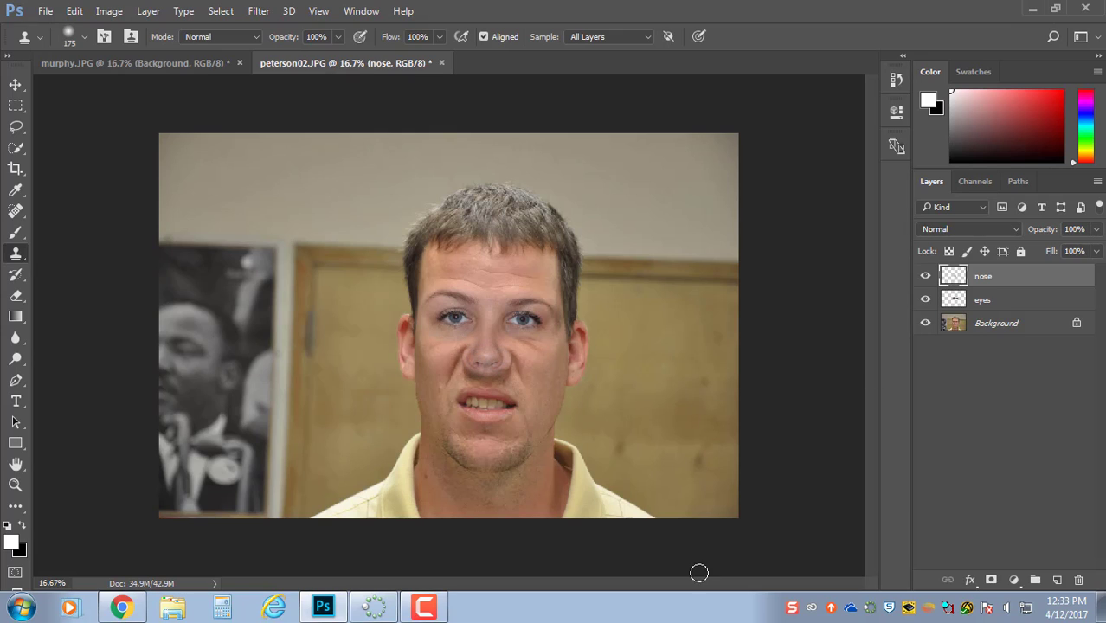
Widen the cloned nose on both sides, lengthen it slightly downward, and apply the transform
key(ctrl+t)
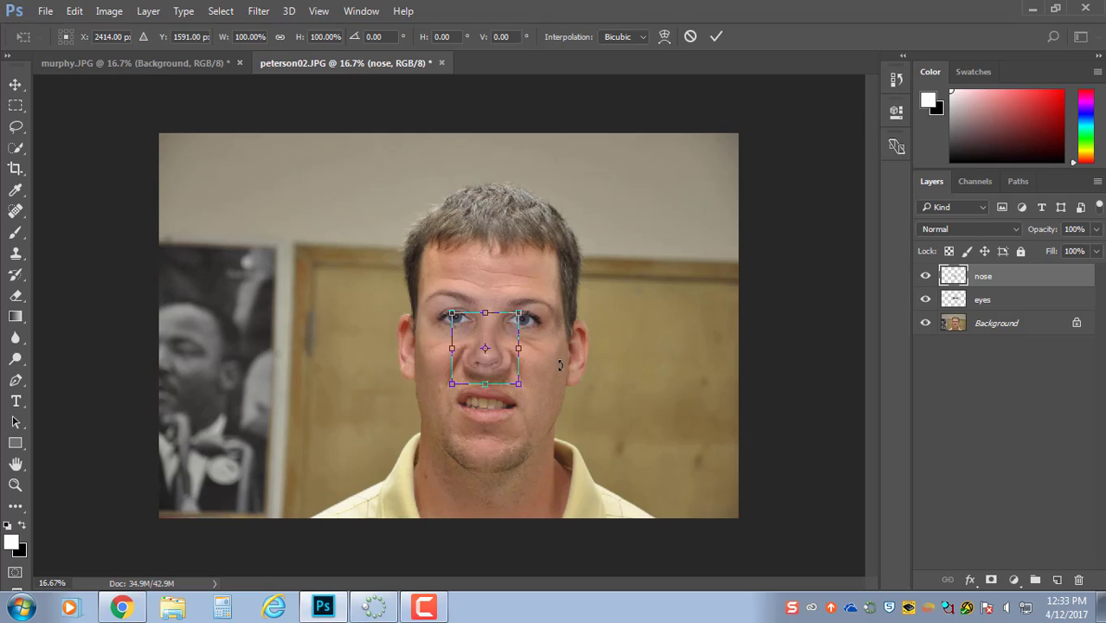
drag(519, 348, 526, 348)
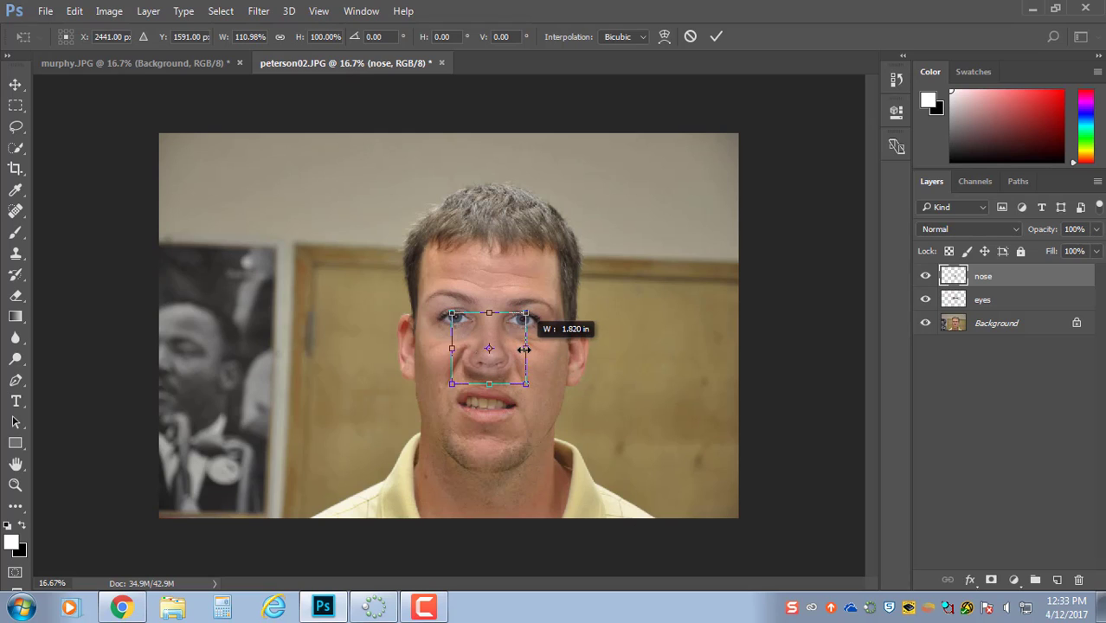
drag(446, 348, 443, 348)
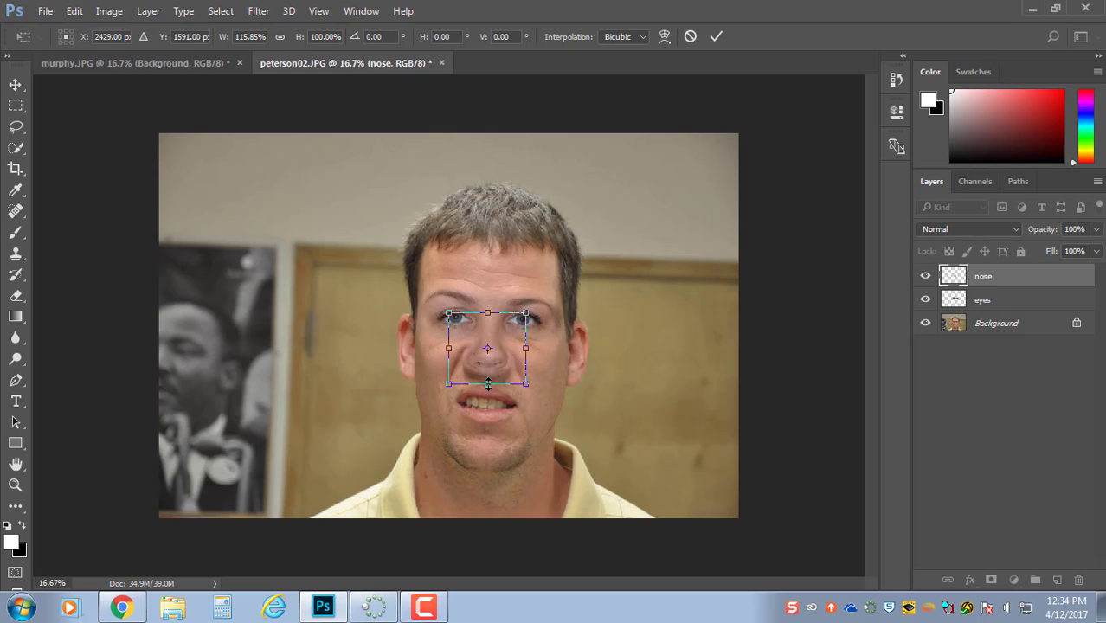
drag(488, 383, 488, 389)
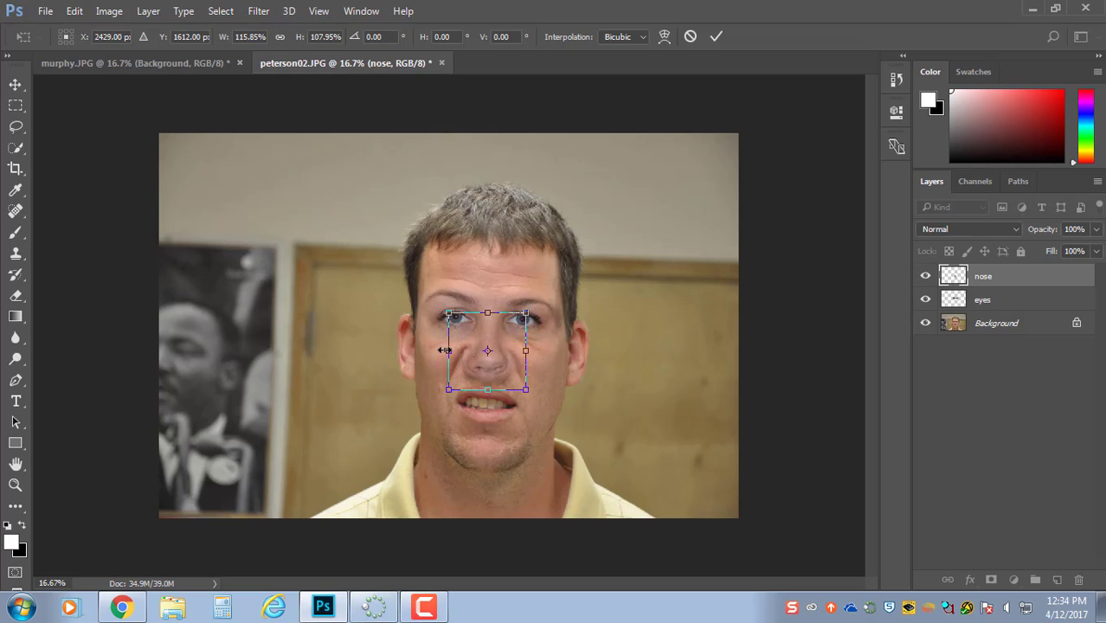
drag(445, 353, 441, 354)
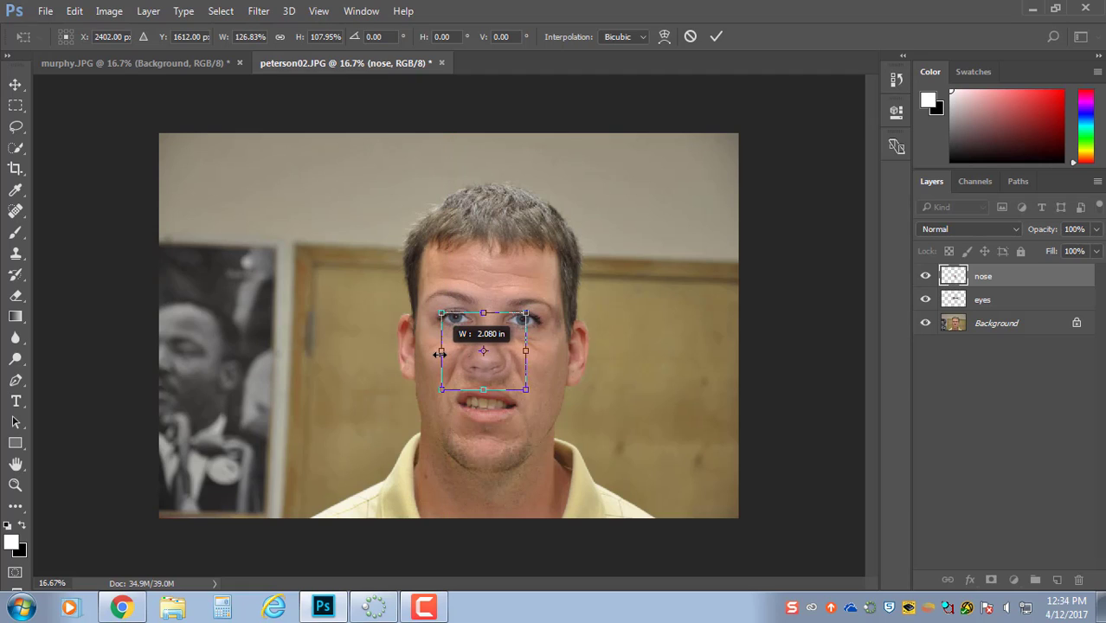
drag(441, 354, 435, 353)
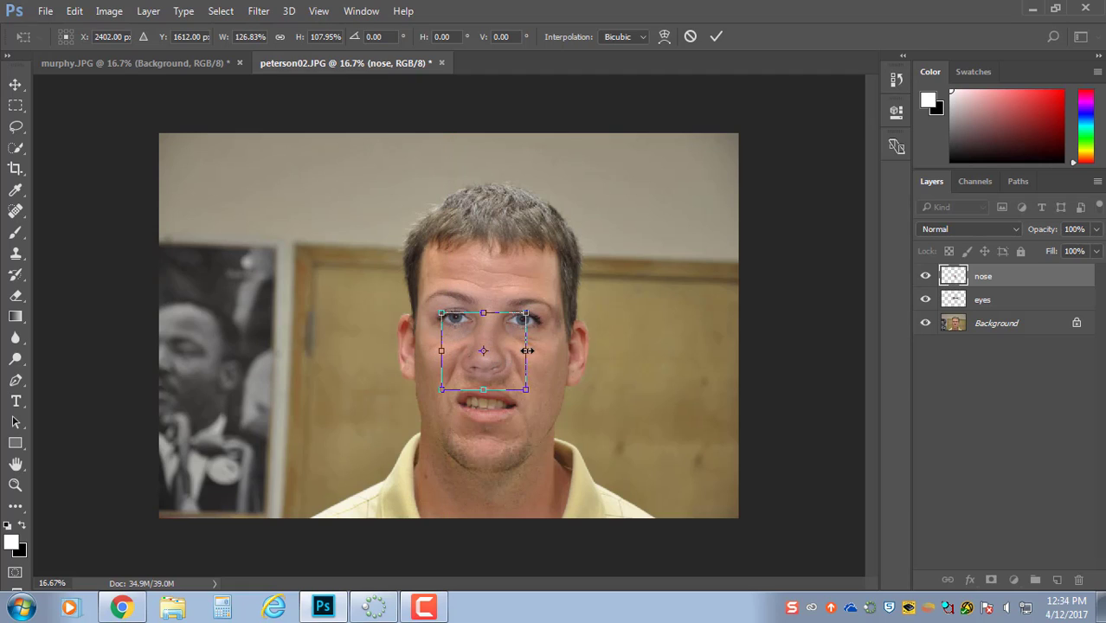
drag(527, 351, 531, 350)
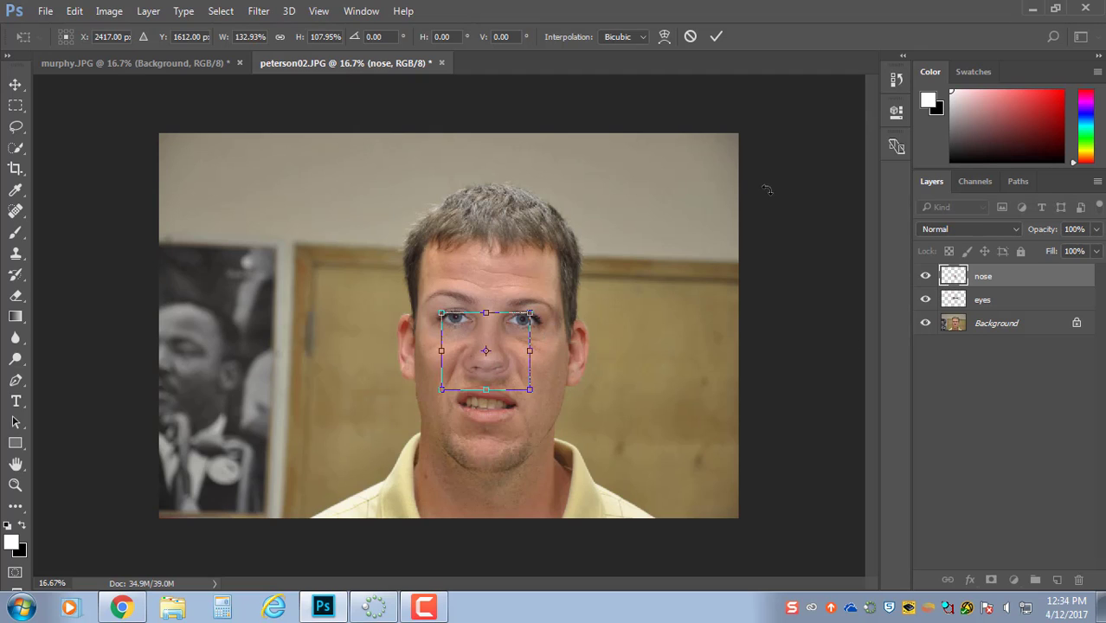
click(716, 36)
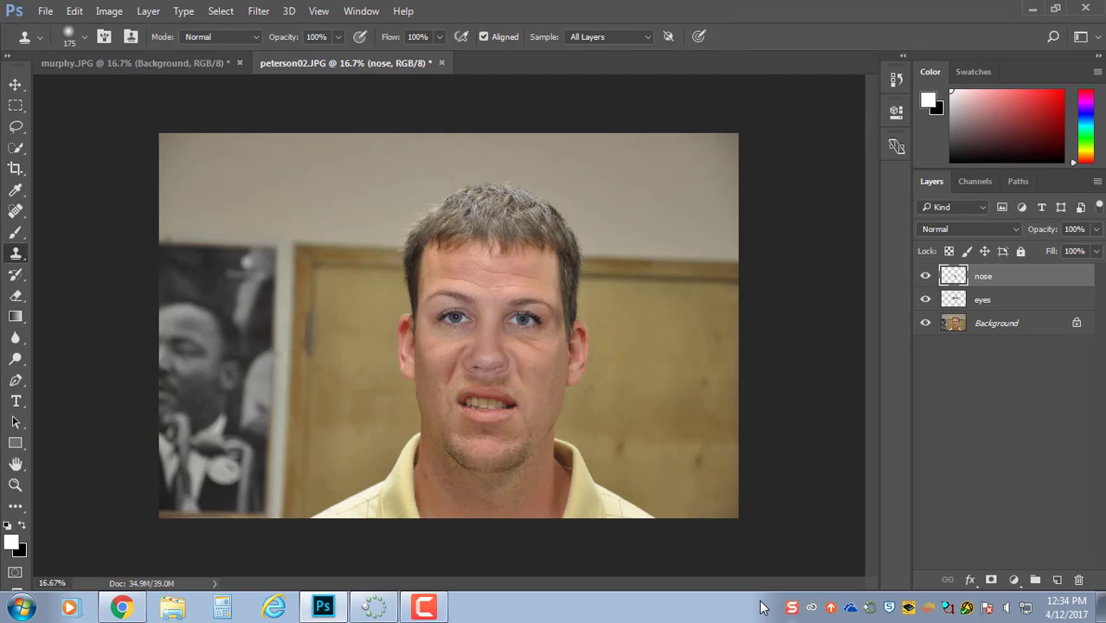